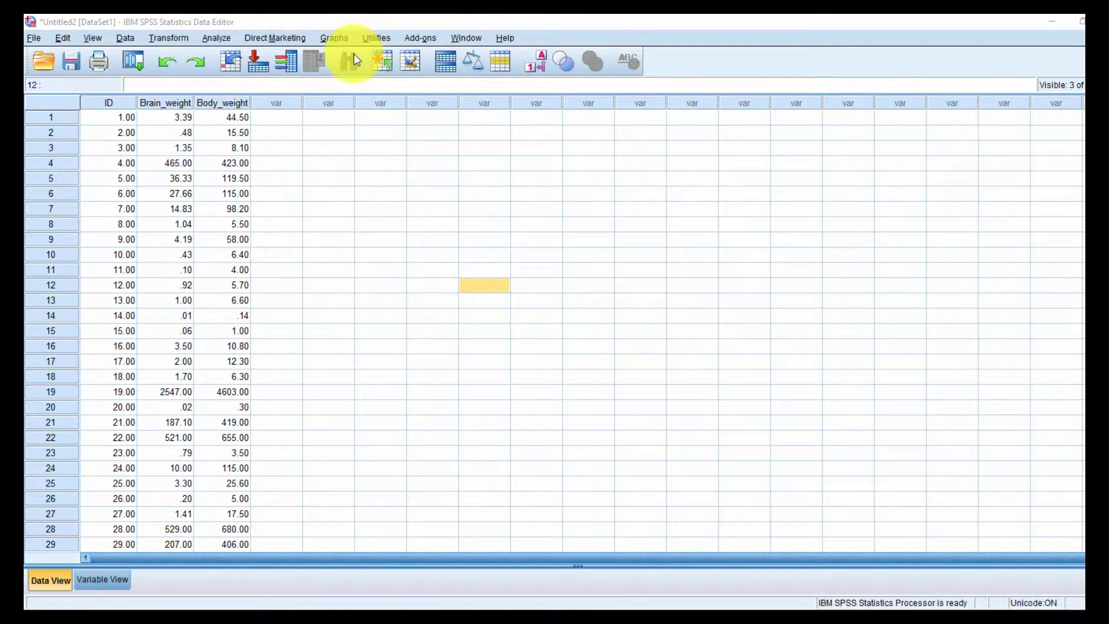
# - Create a simple scatterplot with Brain_weight on the Y axis and Body_weight on the X axis
pyautogui.click(328, 407)
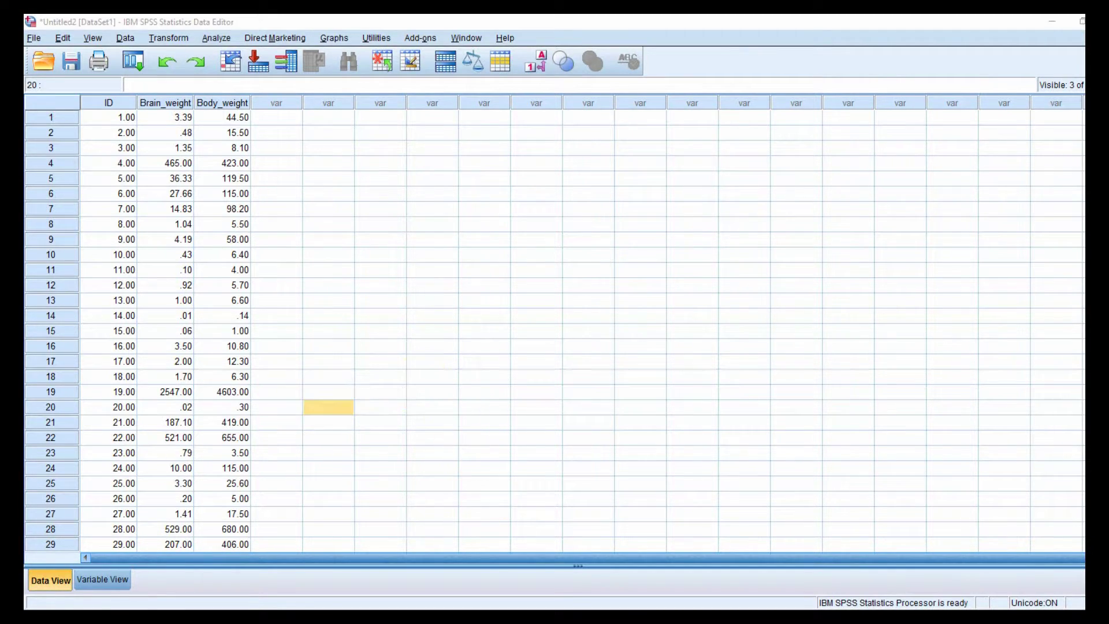
pyautogui.click(332, 38)
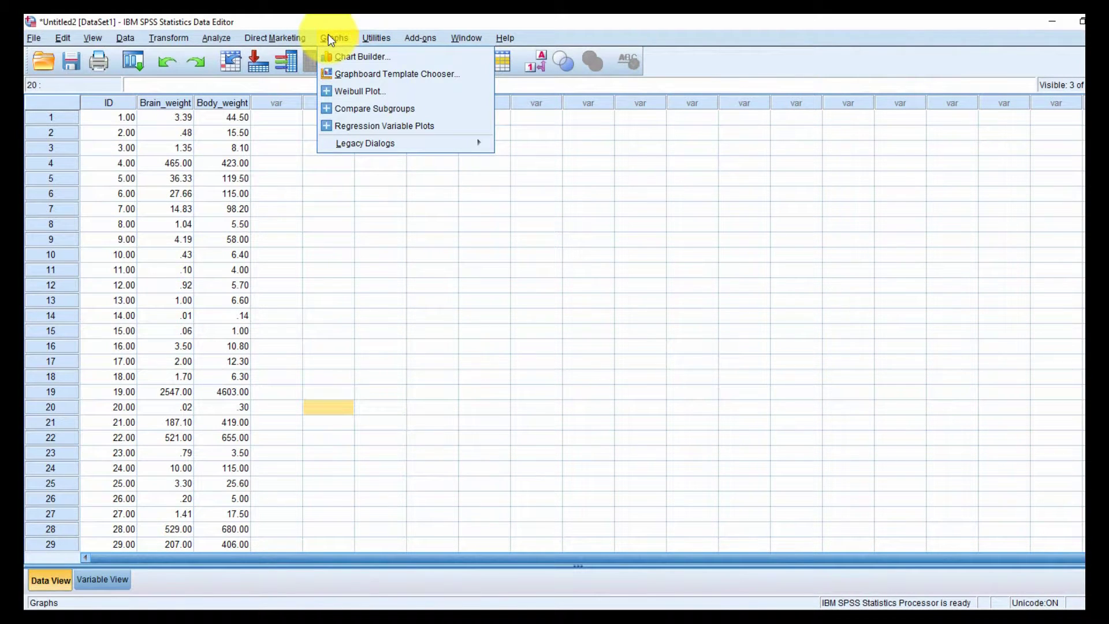
pyautogui.moveTo(366, 143)
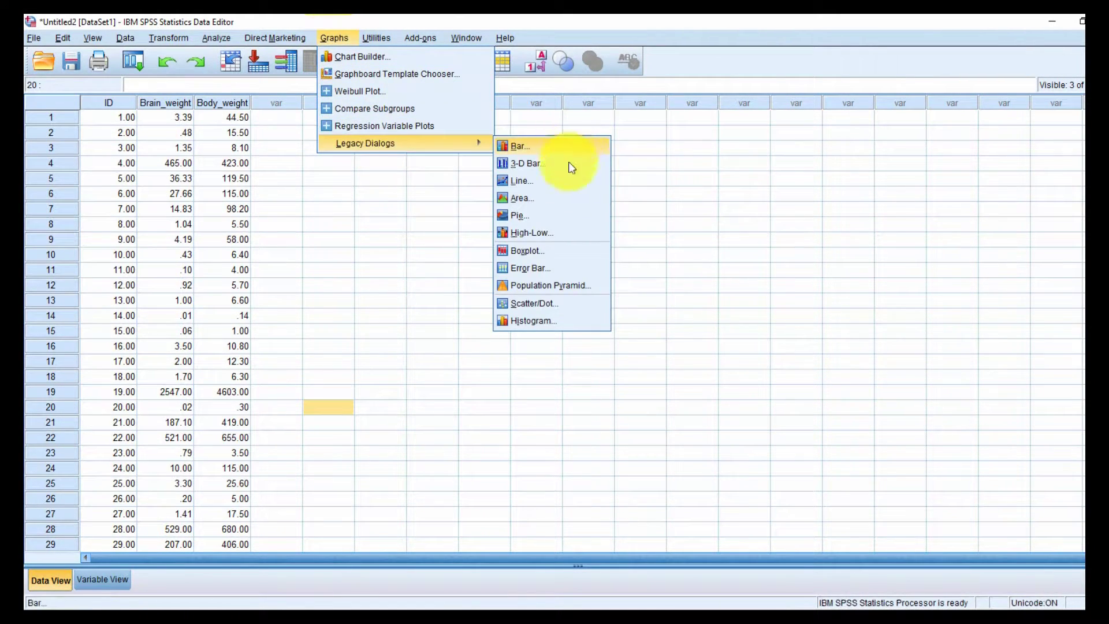
pyautogui.click(554, 304)
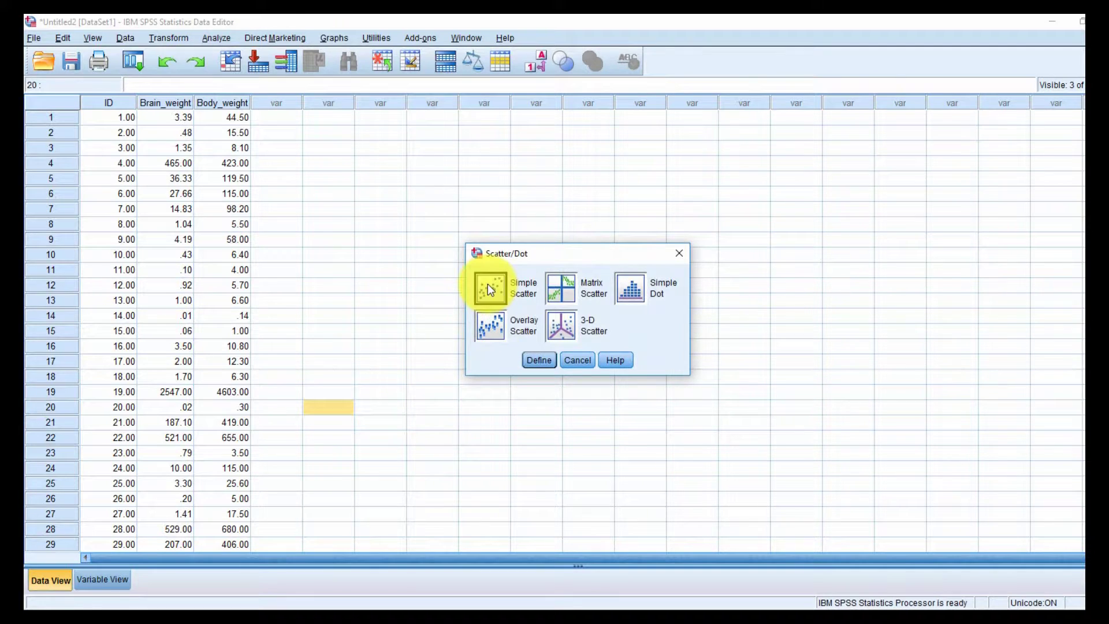
pyautogui.click(535, 362)
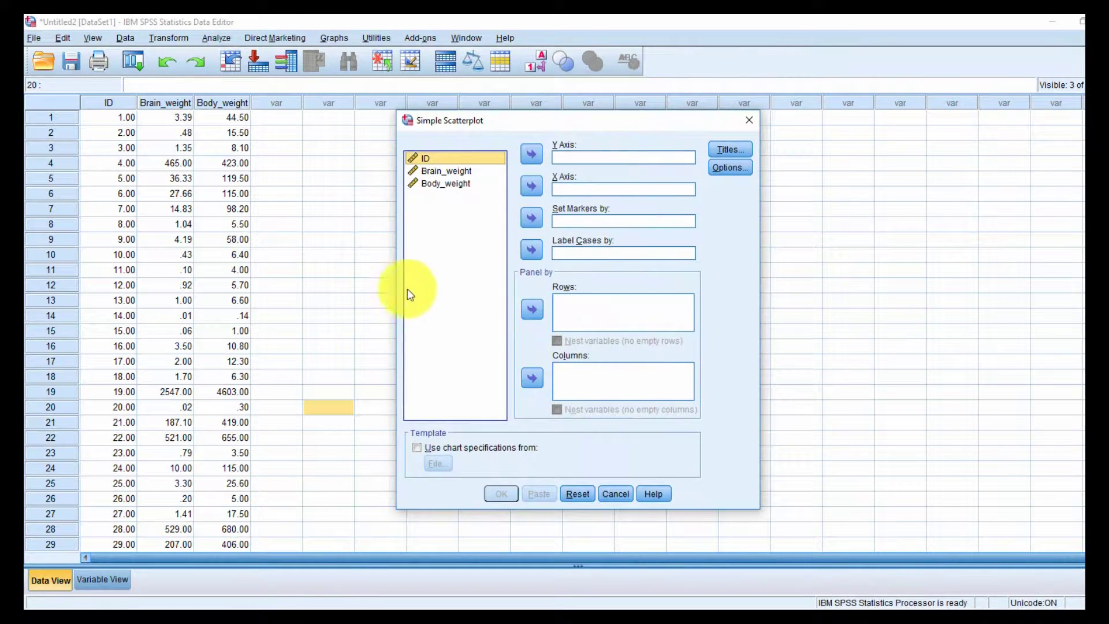
pyautogui.click(470, 173)
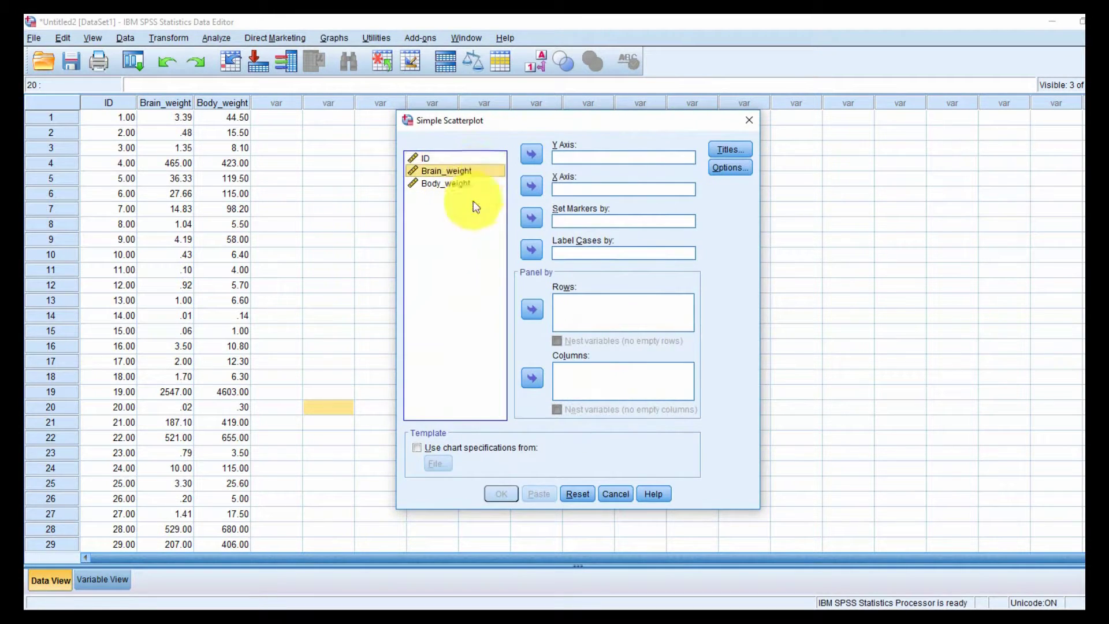
pyautogui.click(531, 154)
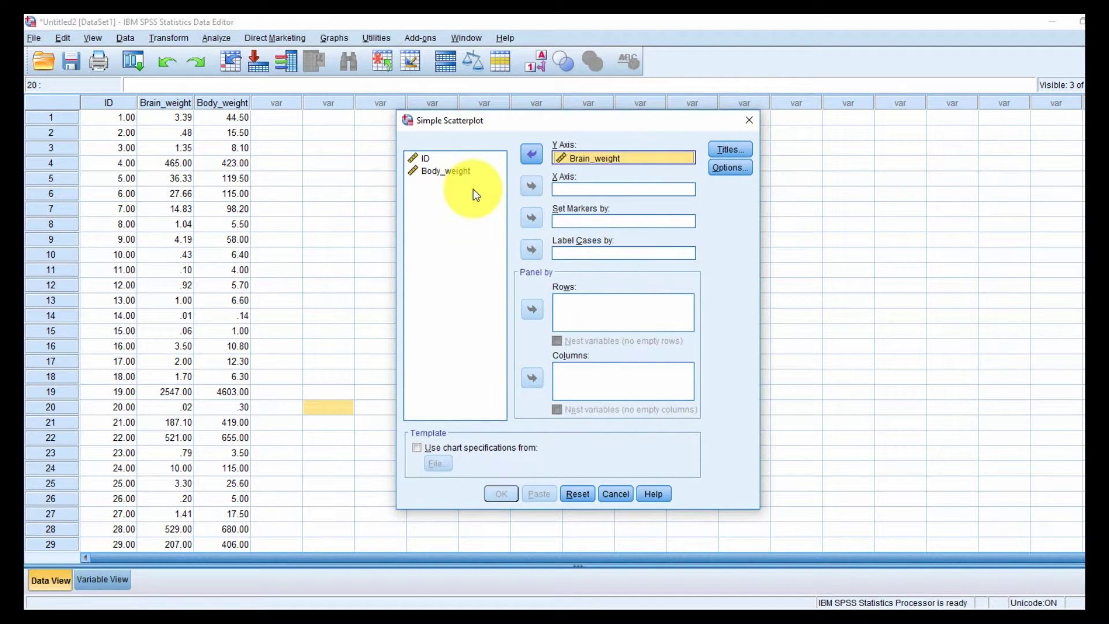
pyautogui.click(463, 173)
pyautogui.click(539, 194)
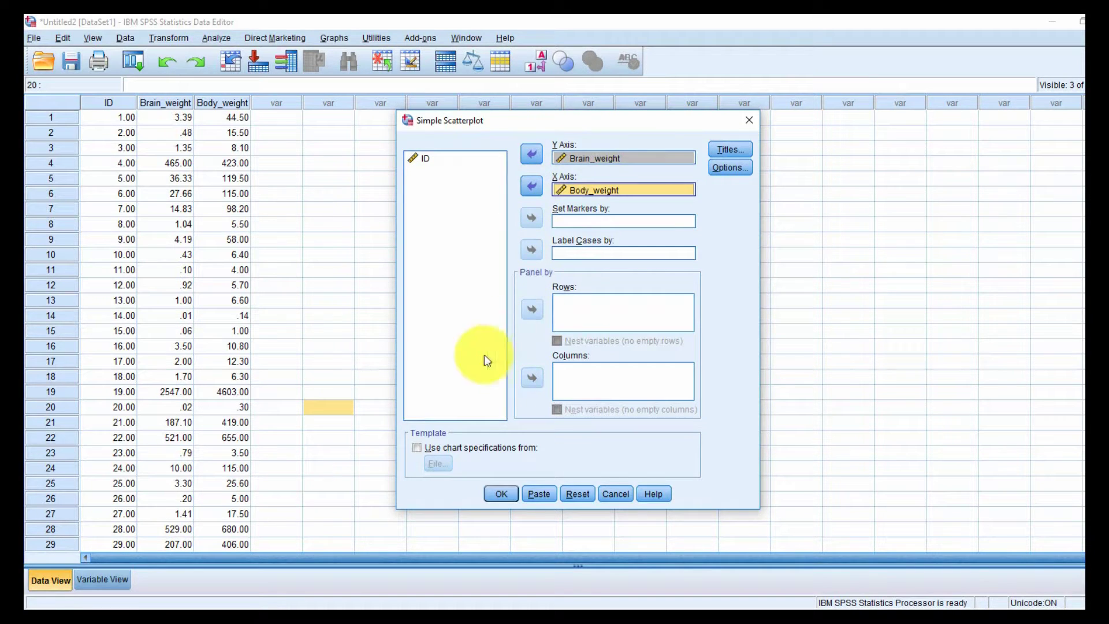
pyautogui.click(494, 494)
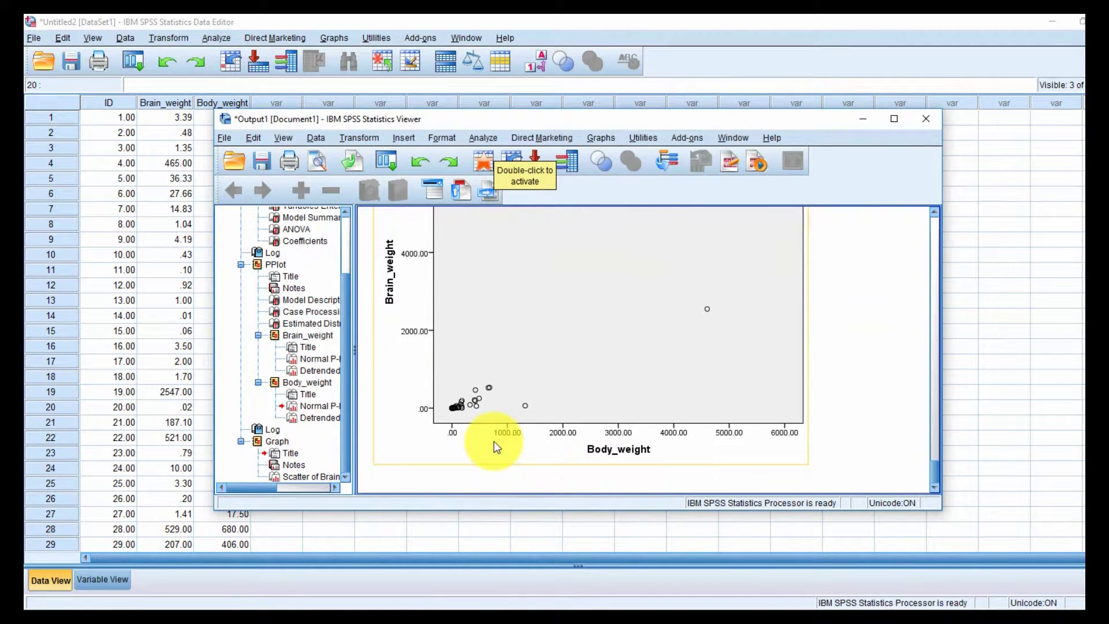
# - Examine the whole scatterplot for its overall pattern and outlying points in an enlarged output window, and return to the dataset
pyautogui.scroll(2, 496, 447)
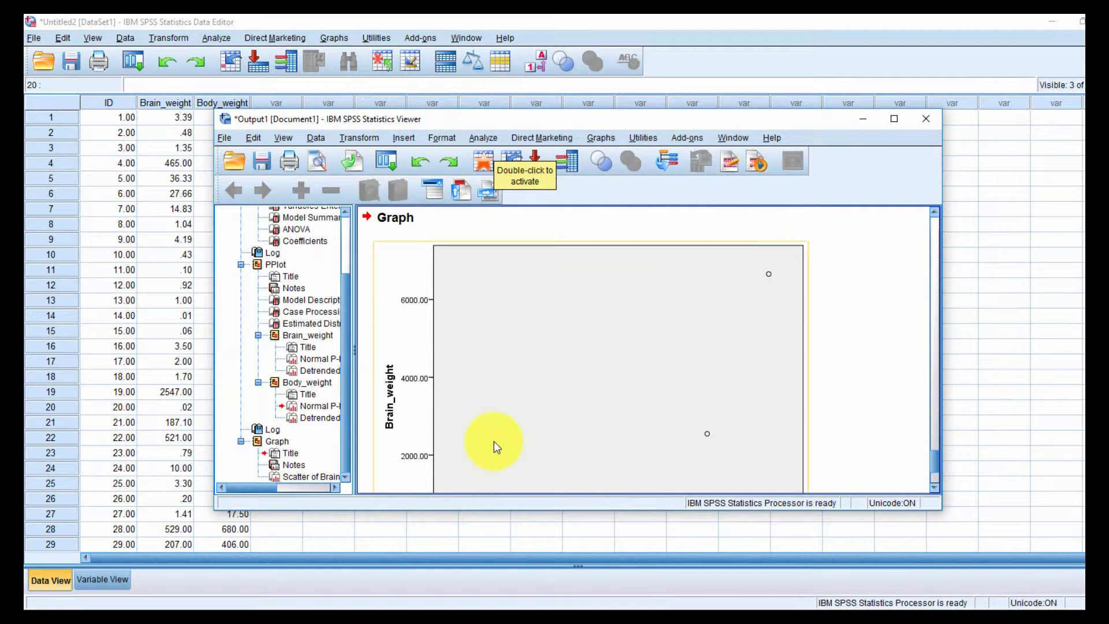
pyautogui.scroll(-1, 496, 447)
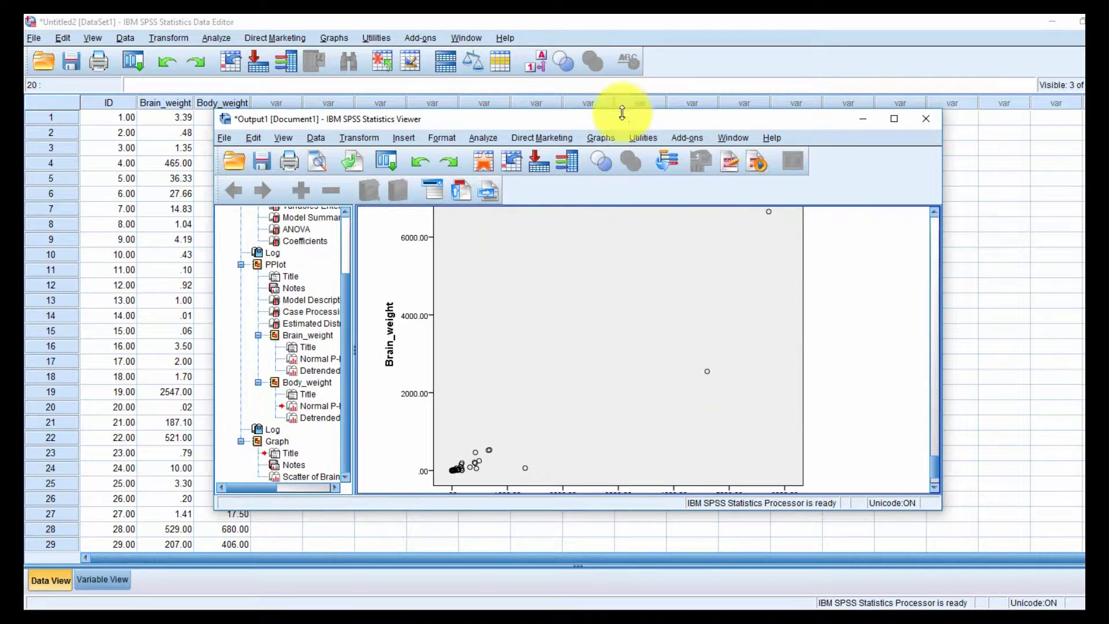
pyautogui.moveTo(626, 119); pyautogui.dragTo(704, 103)
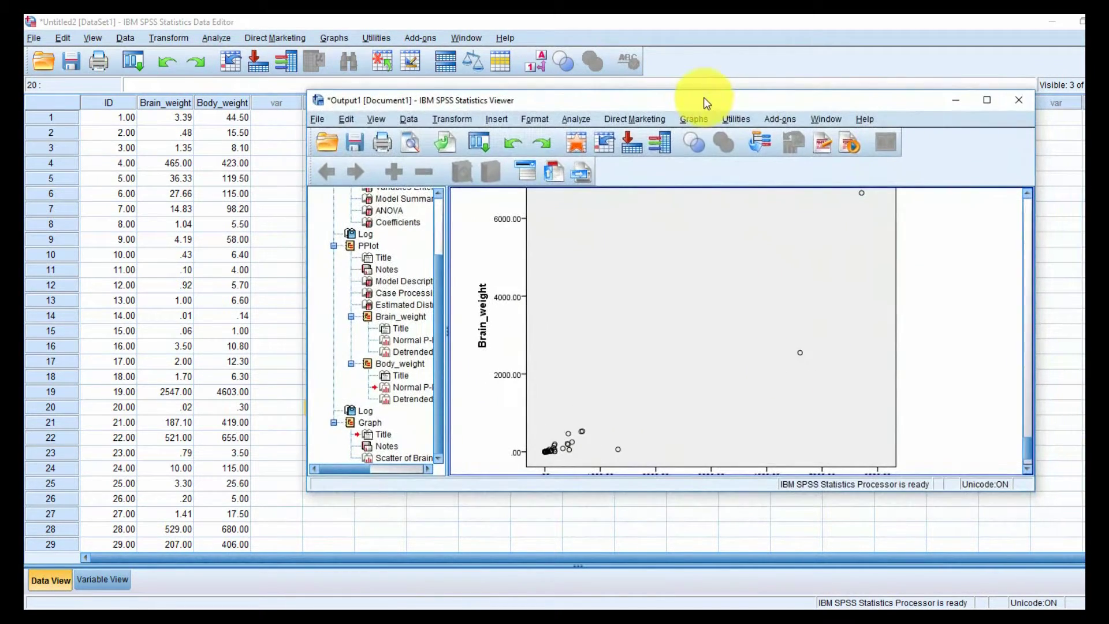
pyautogui.scroll(-1, 646, 304)
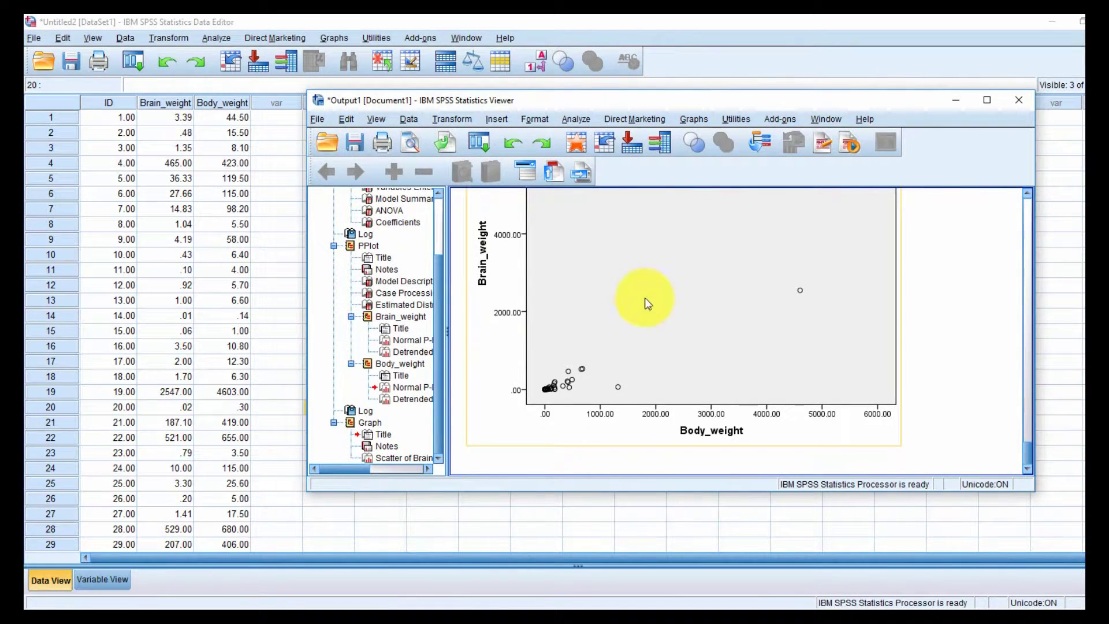
pyautogui.scroll(1, 647, 304)
pyautogui.click(861, 256)
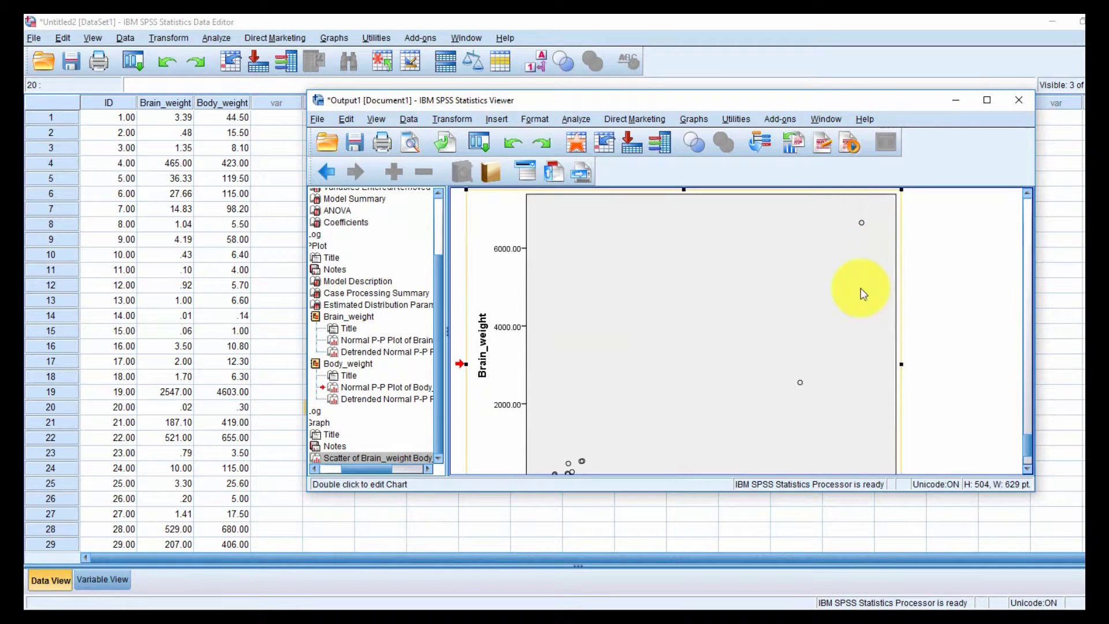
pyautogui.scroll(-2, 805, 383)
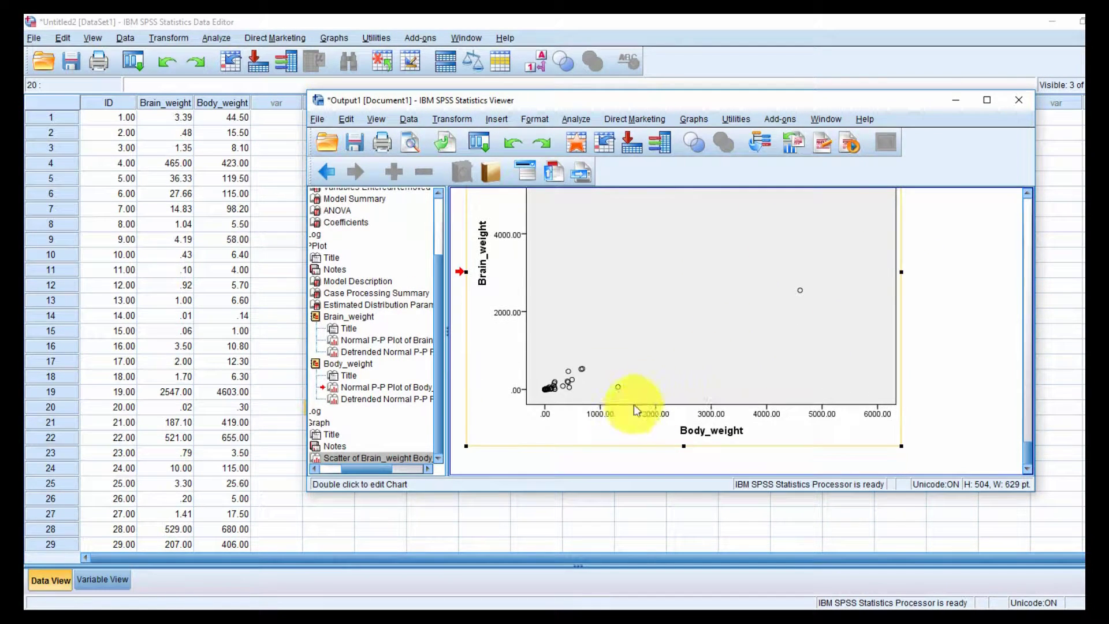
pyautogui.scroll(2, 673, 384)
pyautogui.scroll(-2, 693, 387)
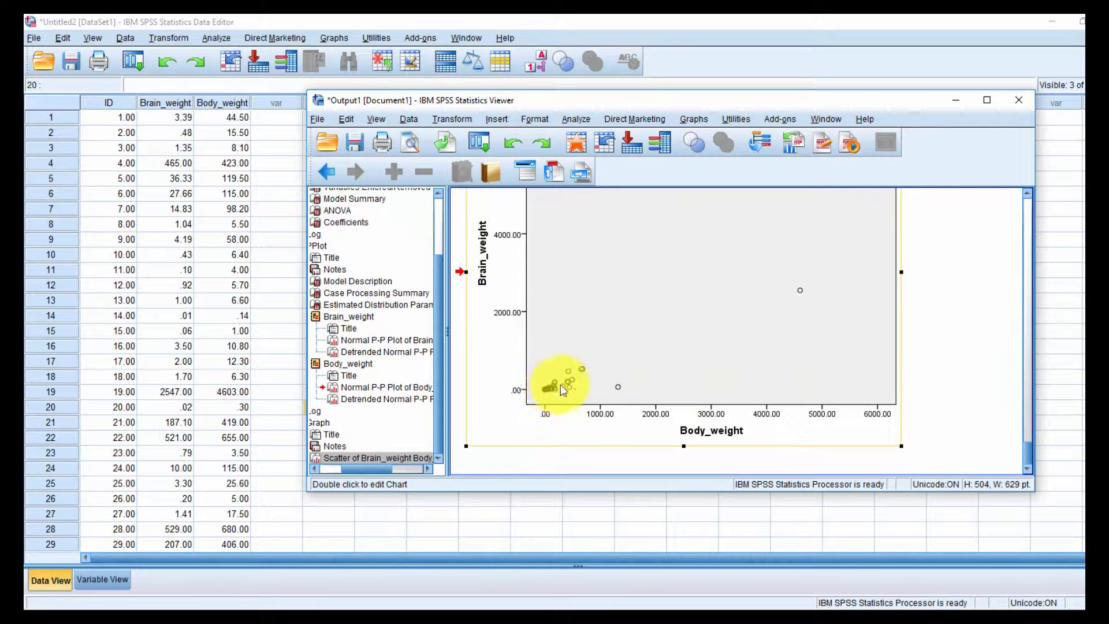
pyautogui.scroll(2, 584, 376)
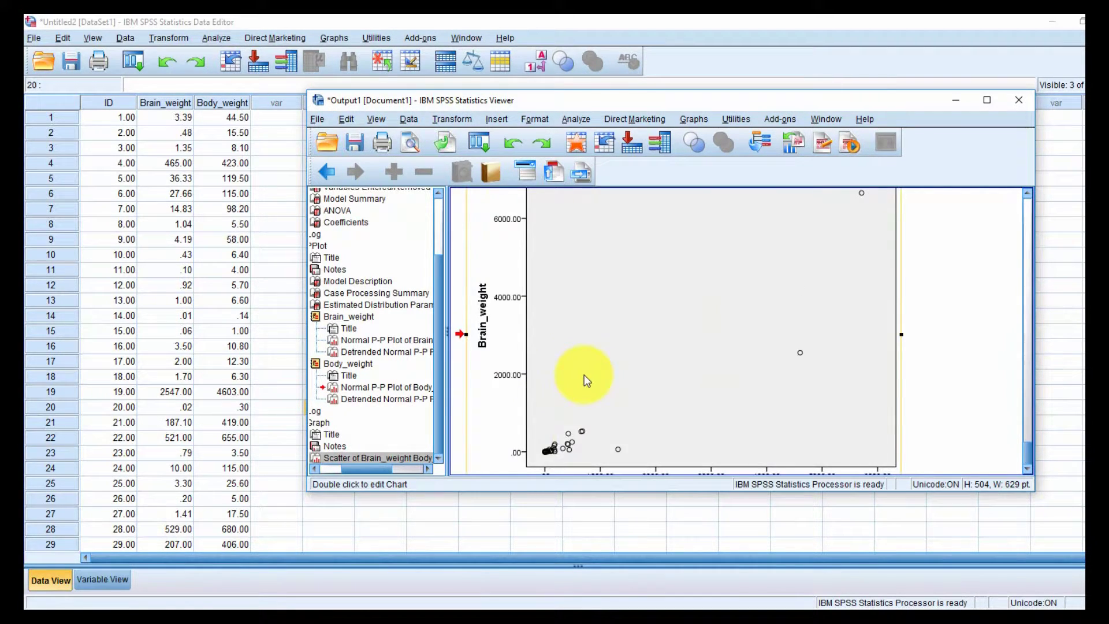
pyautogui.scroll(-1, 573, 416)
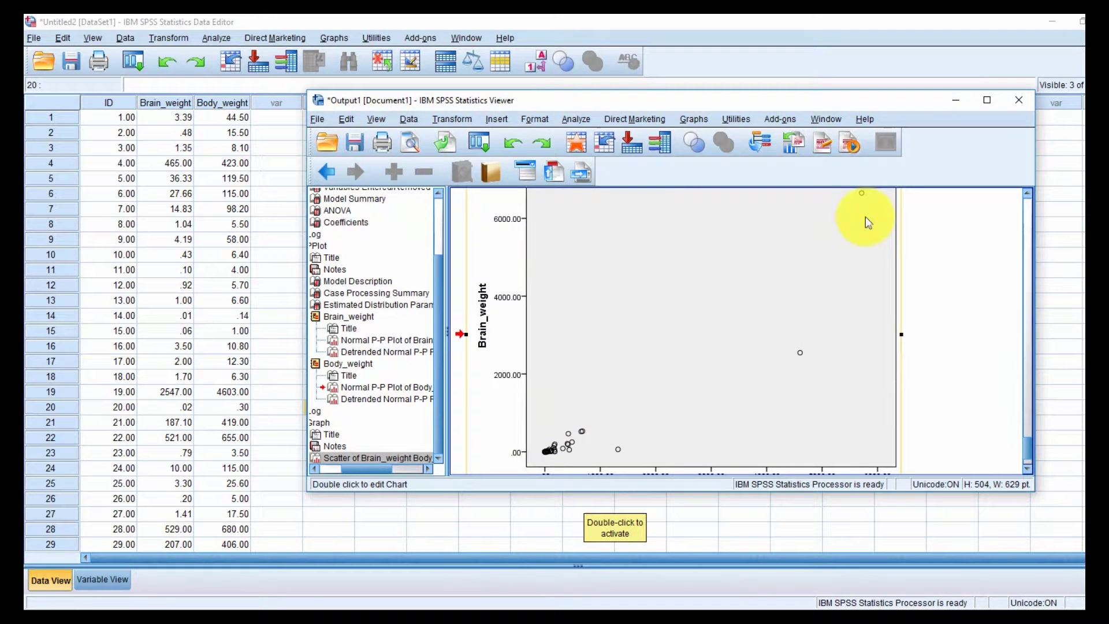
pyautogui.scroll(-2, 728, 383)
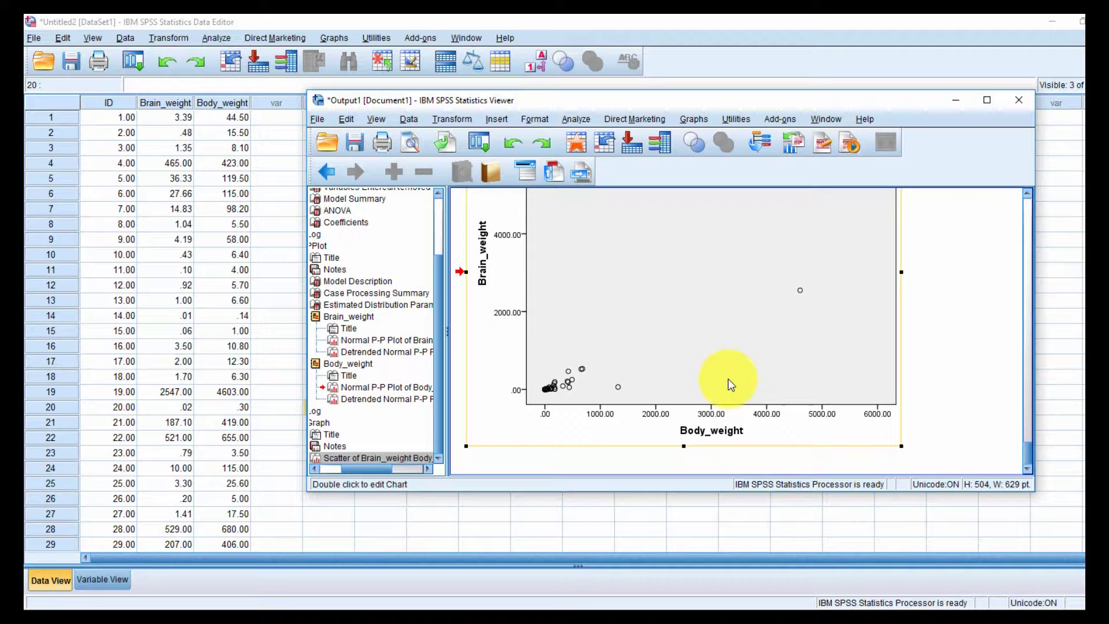
pyautogui.click(984, 102)
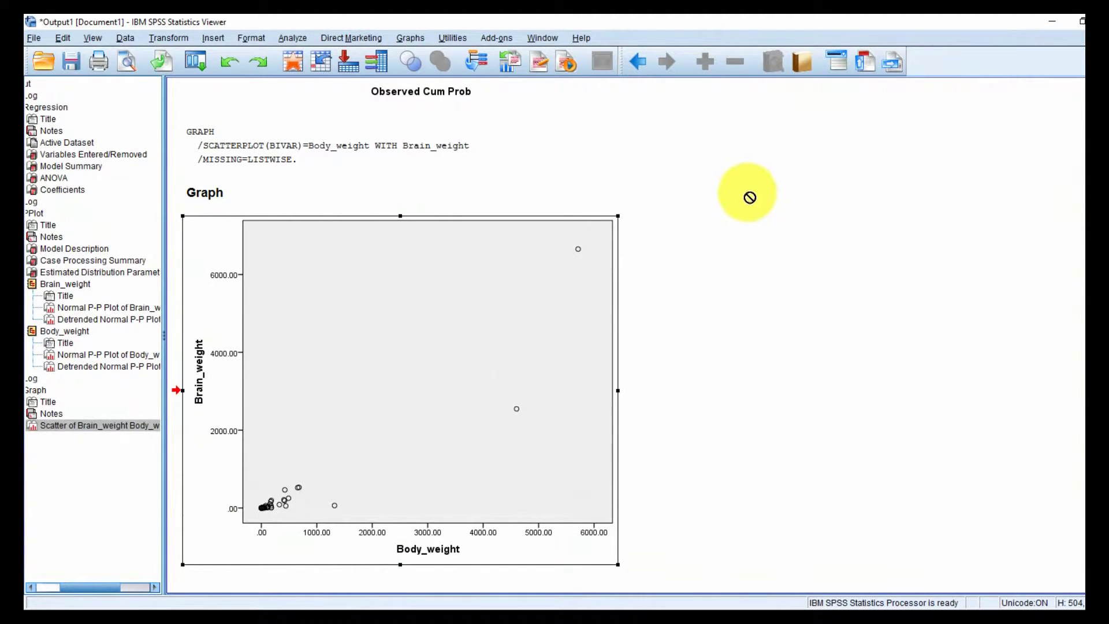
pyautogui.click(749, 197)
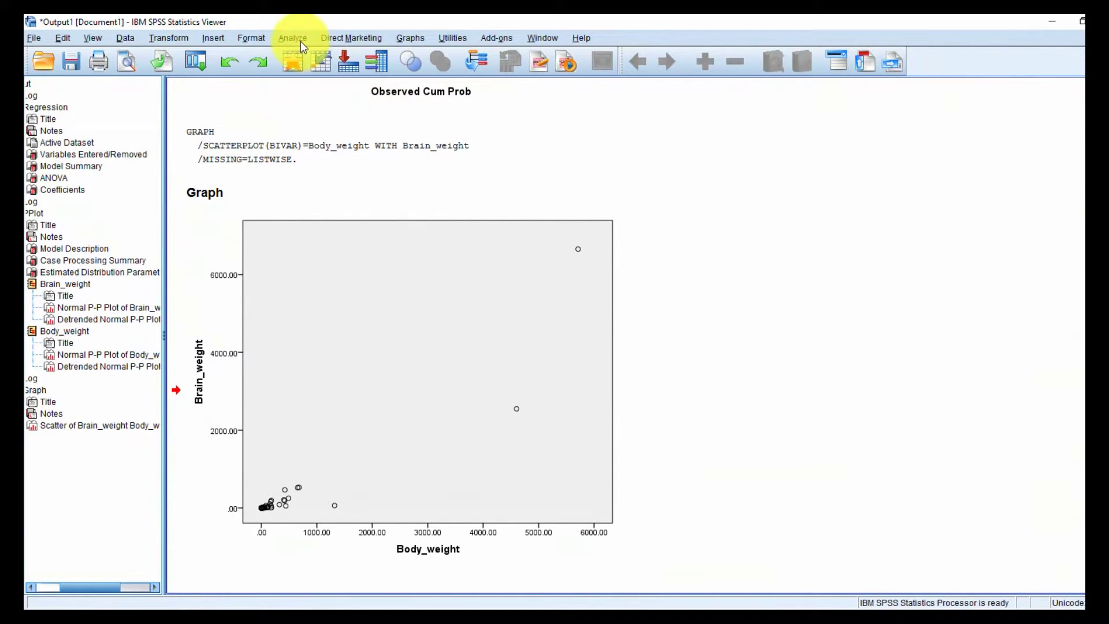
pyautogui.click(1048, 22)
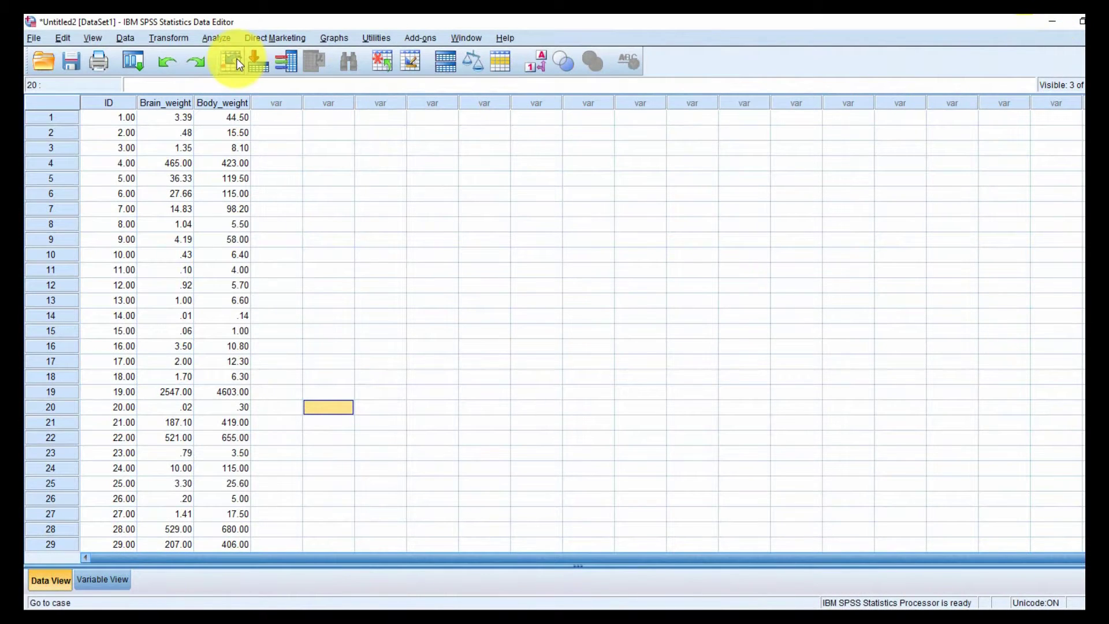
# - Run a linear regression of Brain_weight on Body_weight, saving the standardized predicted values and standardized residuals
pyautogui.click(205, 40)
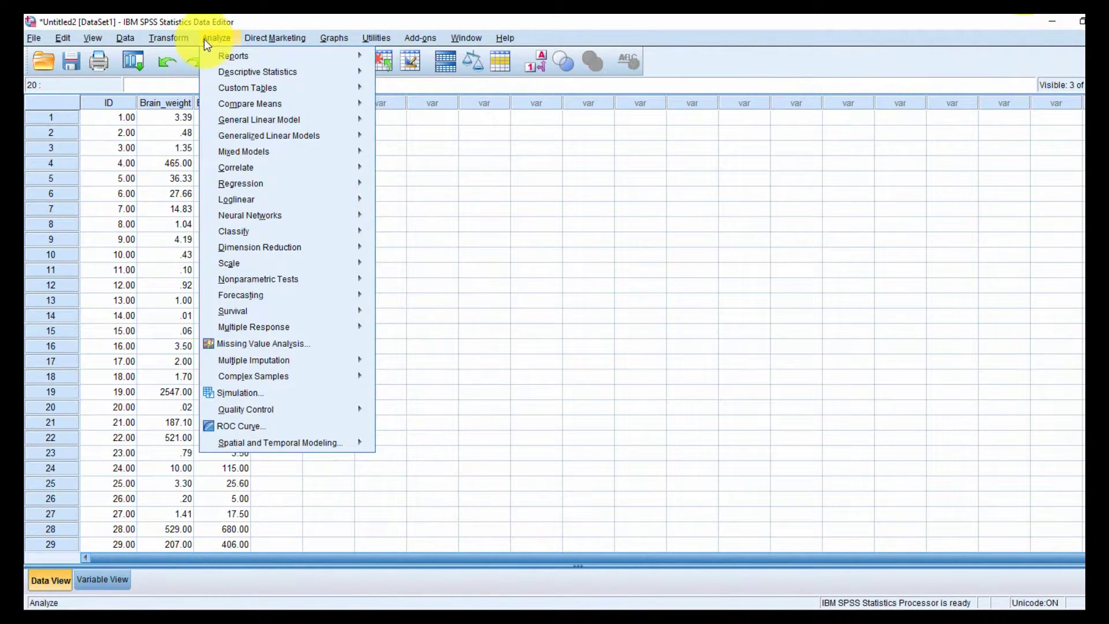
pyautogui.moveTo(241, 41)
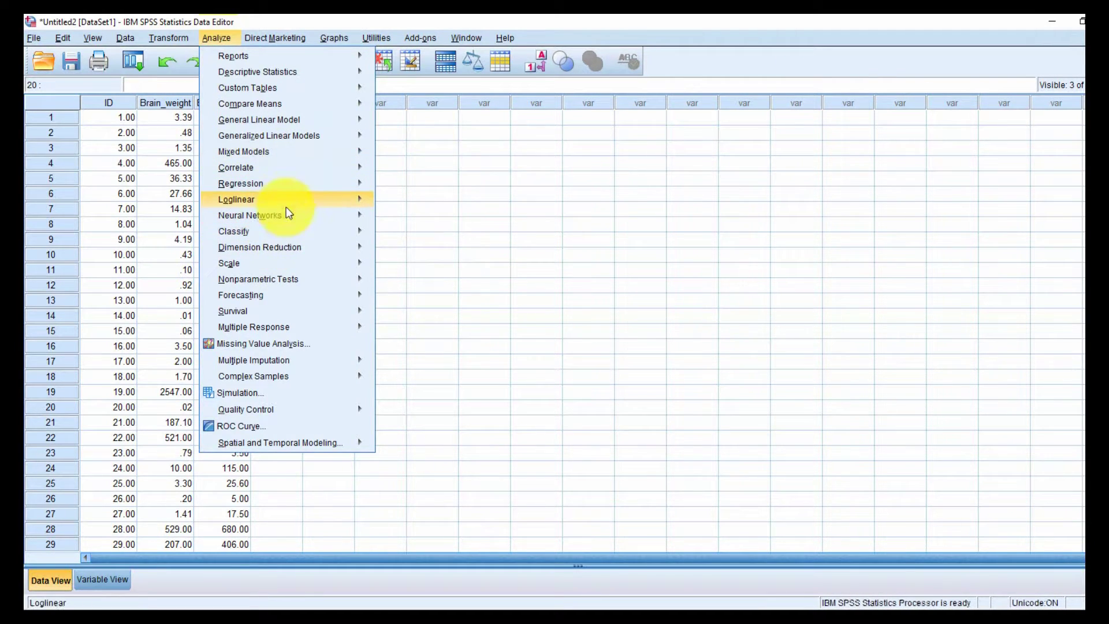
pyautogui.moveTo(293, 185)
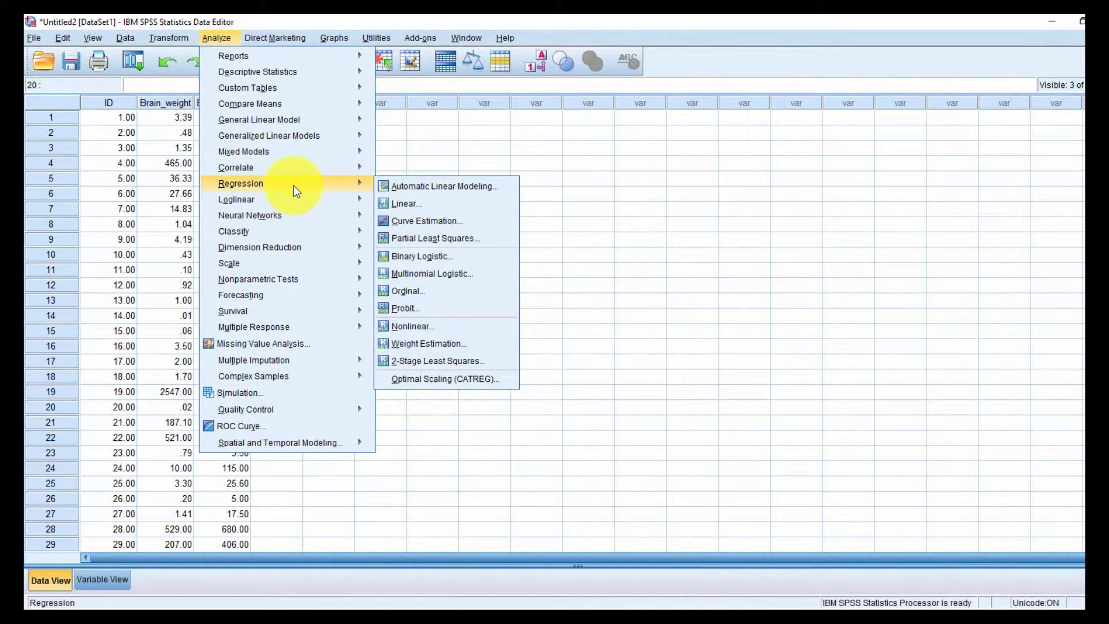
pyautogui.click(467, 200)
pyautogui.click(459, 230)
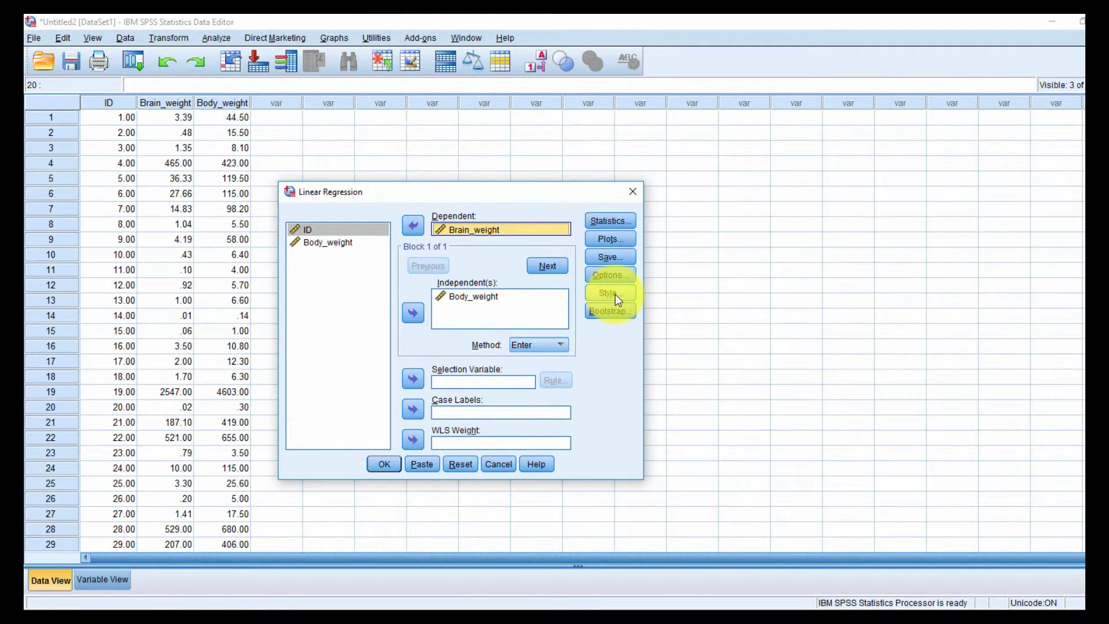
pyautogui.click(616, 255)
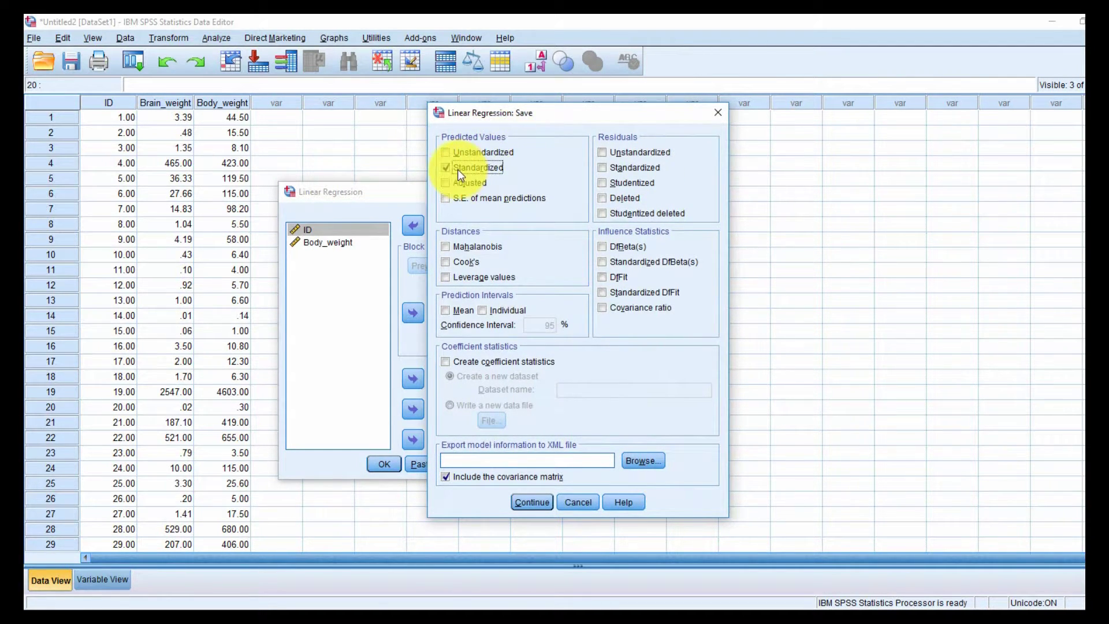
pyautogui.click(631, 168)
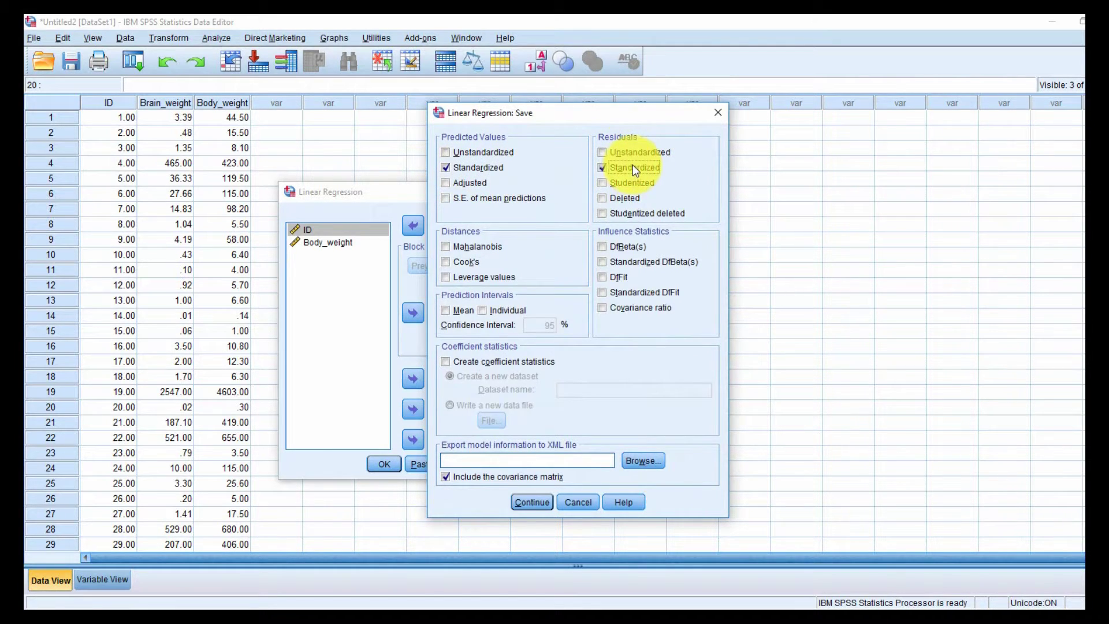
pyautogui.click(532, 502)
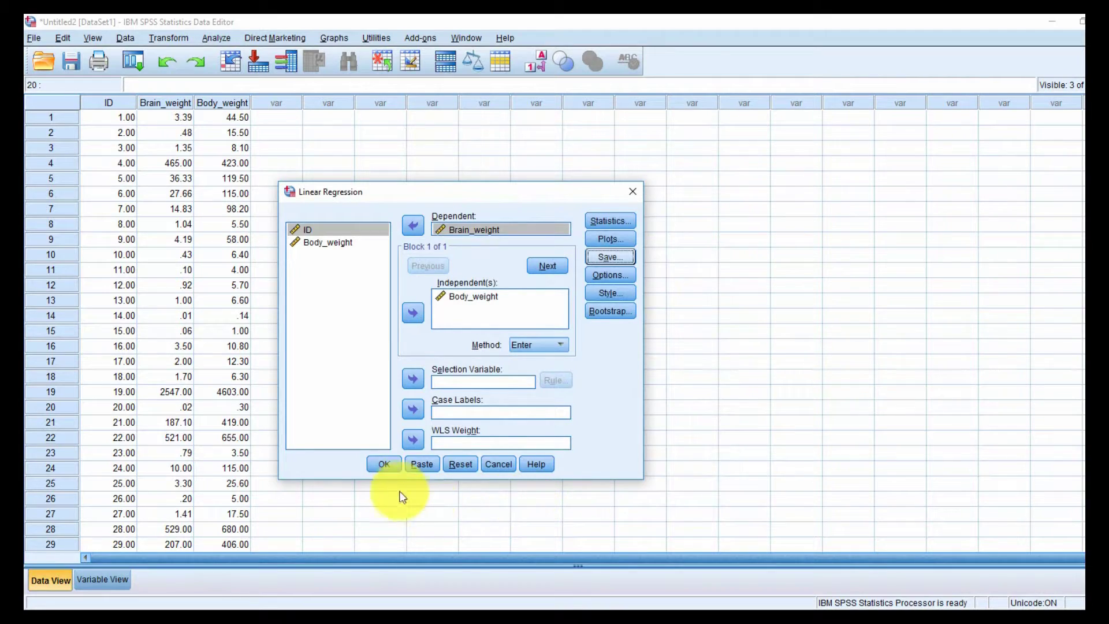
pyautogui.click(385, 464)
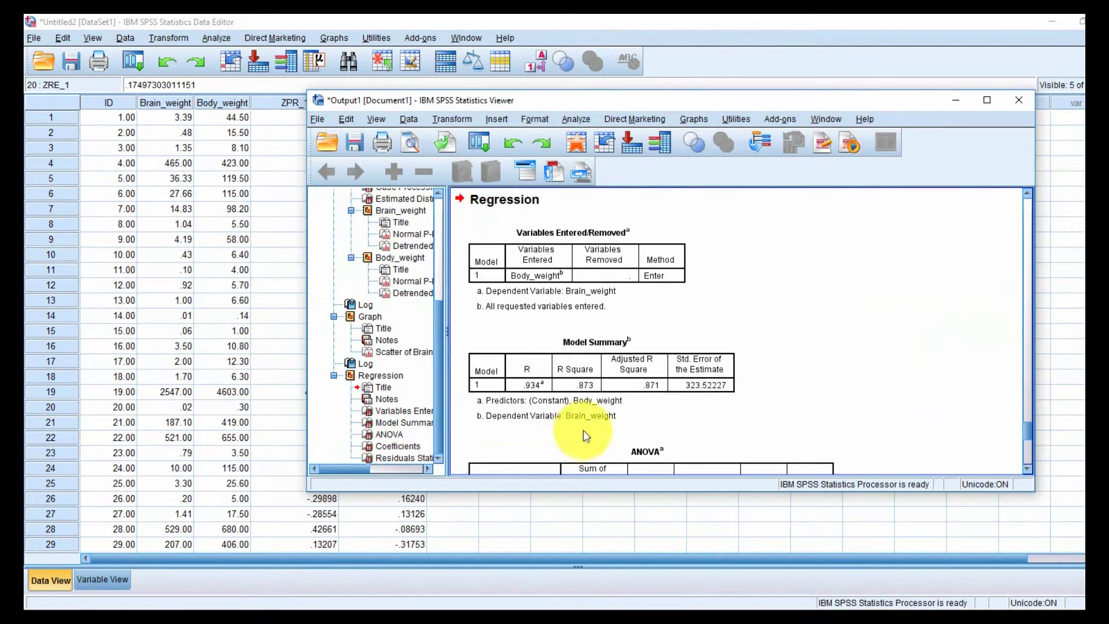
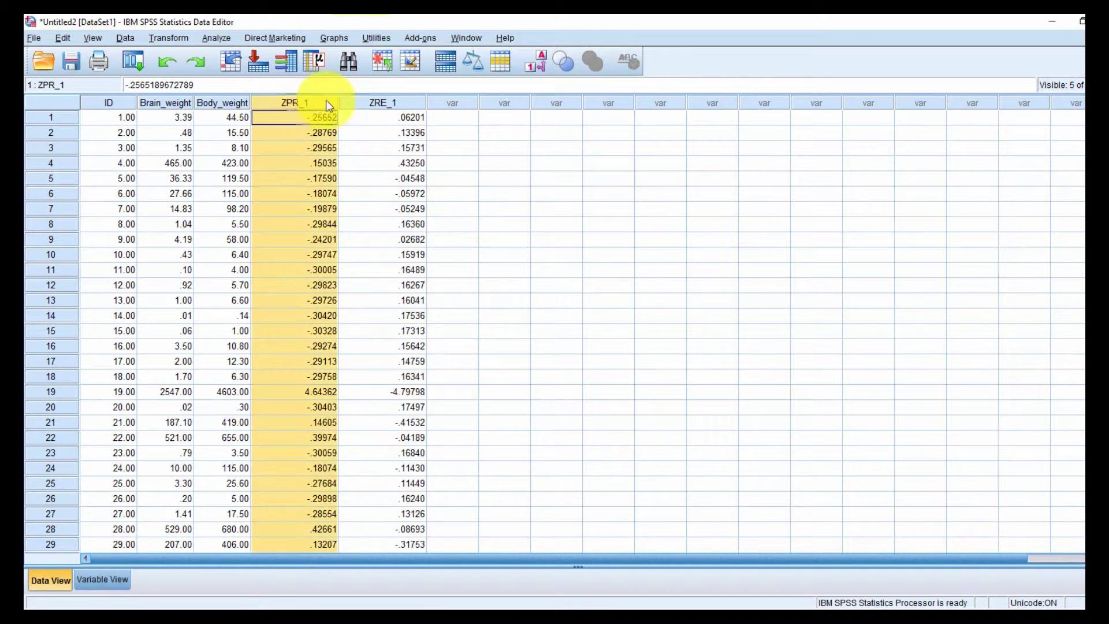
# - Inspect the saved standardized predicted value and standardized residual columns in the dataset
pyautogui.click(378, 103)
pyautogui.click(299, 104)
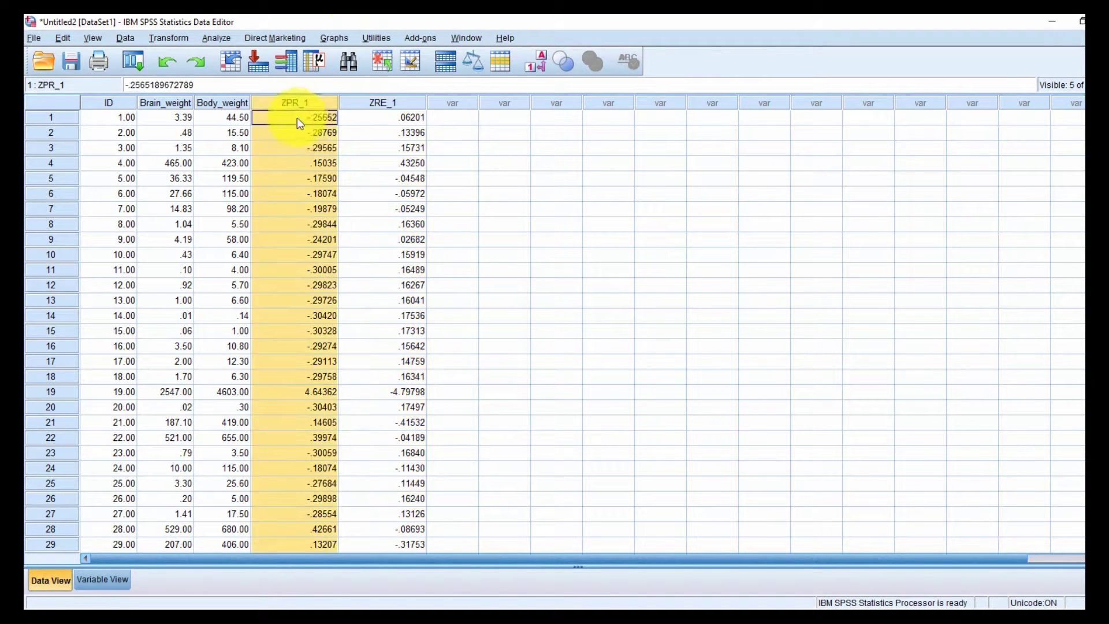
pyautogui.click(397, 107)
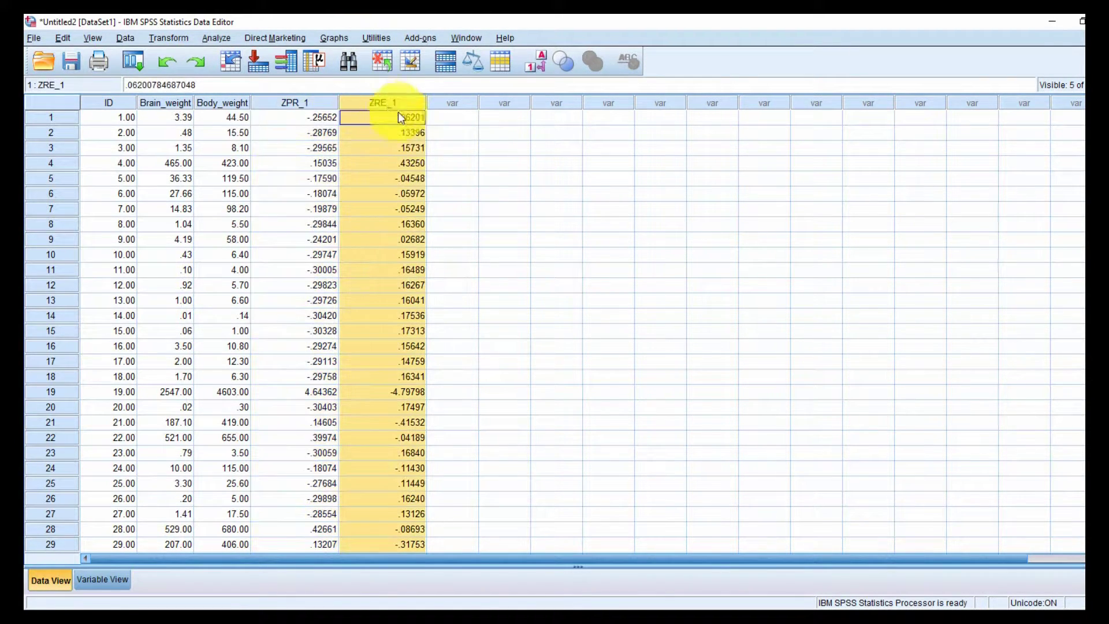
pyautogui.click(549, 209)
# - Create P-P plots of the standardized predicted value and standardized residual against a Normal test distribution
pyautogui.click(212, 40)
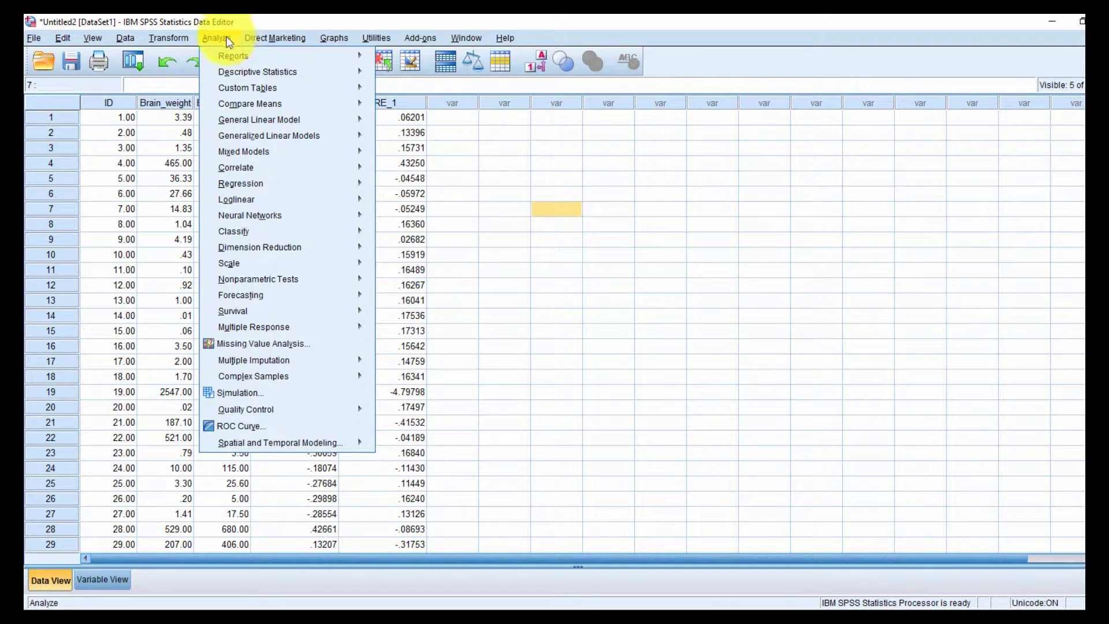
pyautogui.moveTo(282, 80)
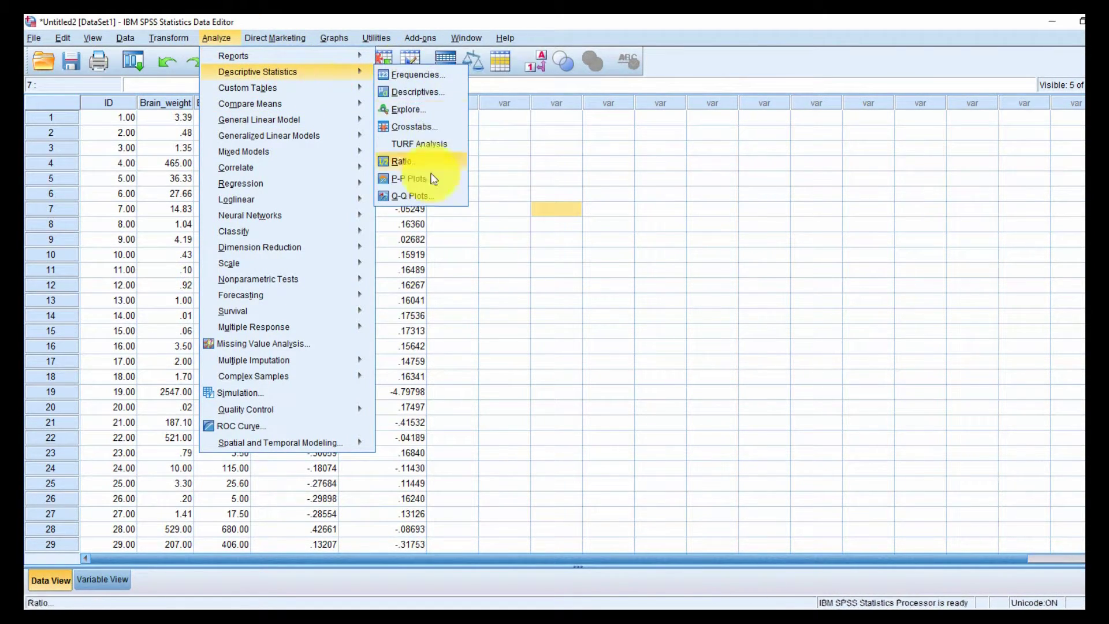
pyautogui.click(410, 178)
pyautogui.click(549, 207)
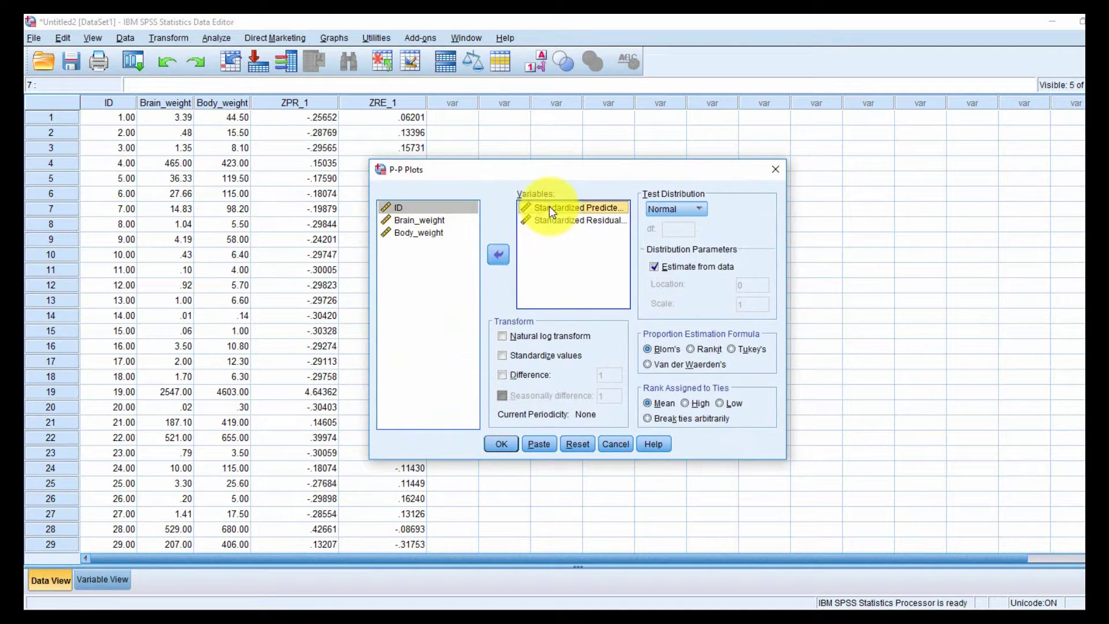
pyautogui.click(606, 222)
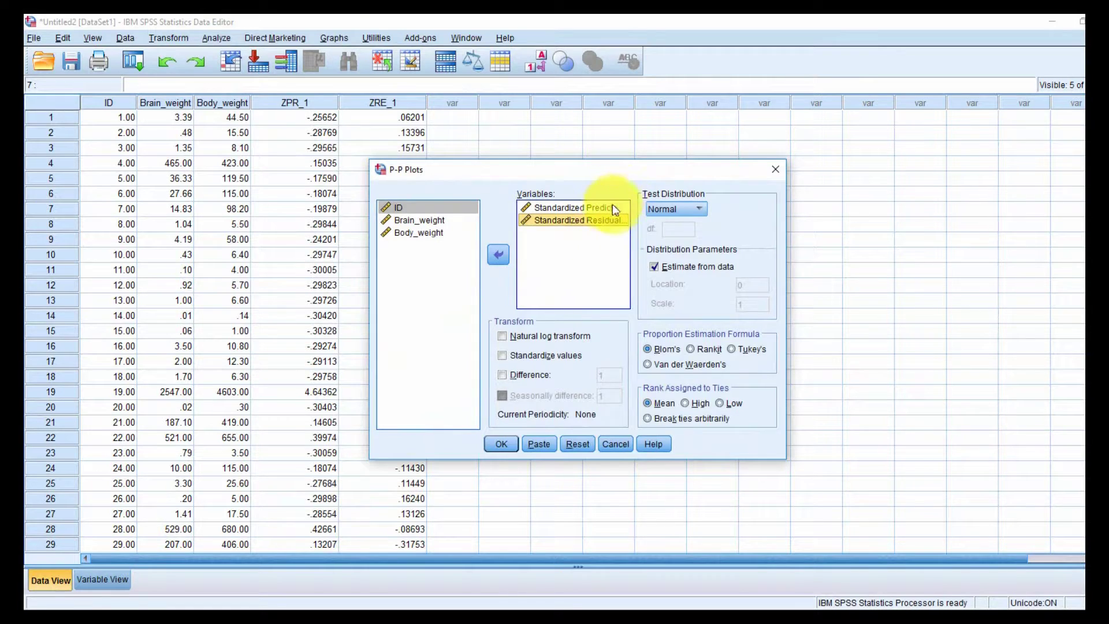
pyautogui.click(598, 208)
pyautogui.moveTo(786, 403); pyautogui.dragTo(930, 403)
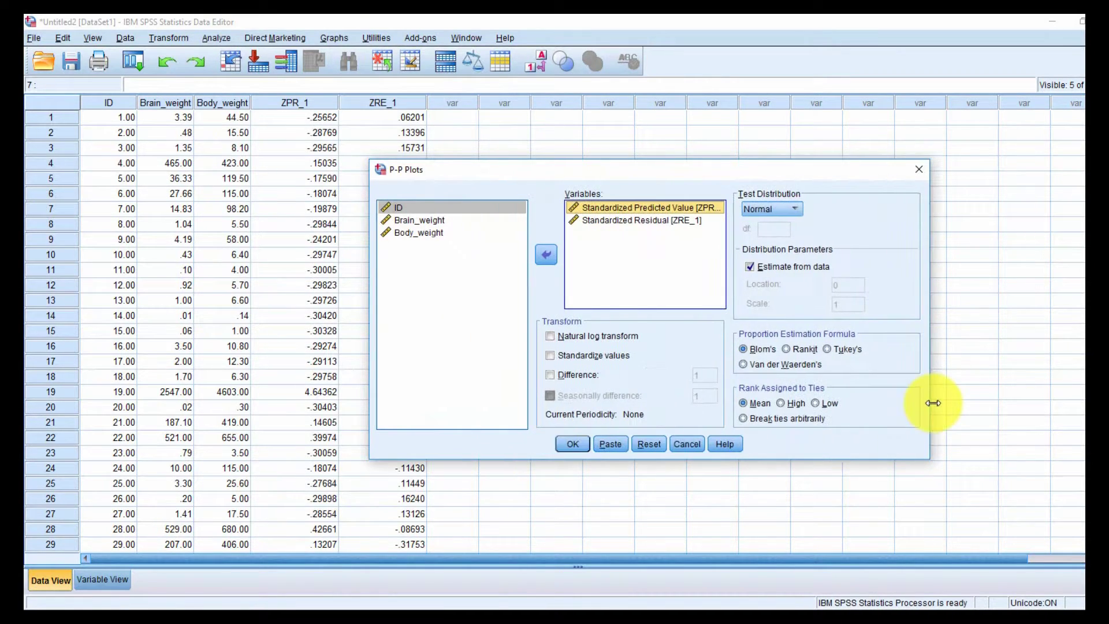
pyautogui.click(676, 221)
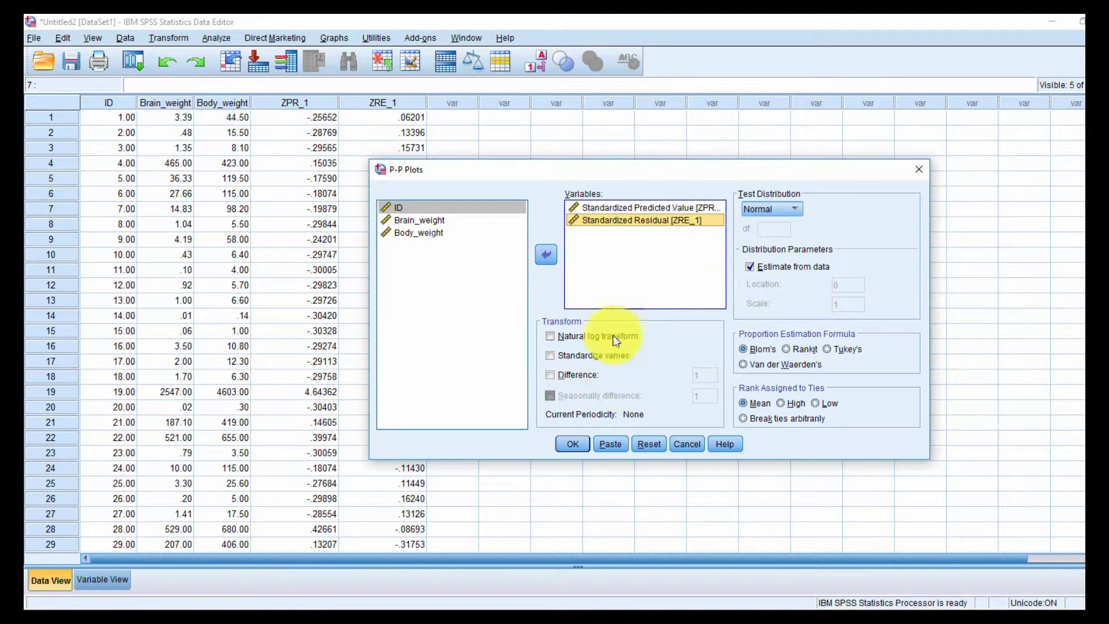
pyautogui.click(576, 446)
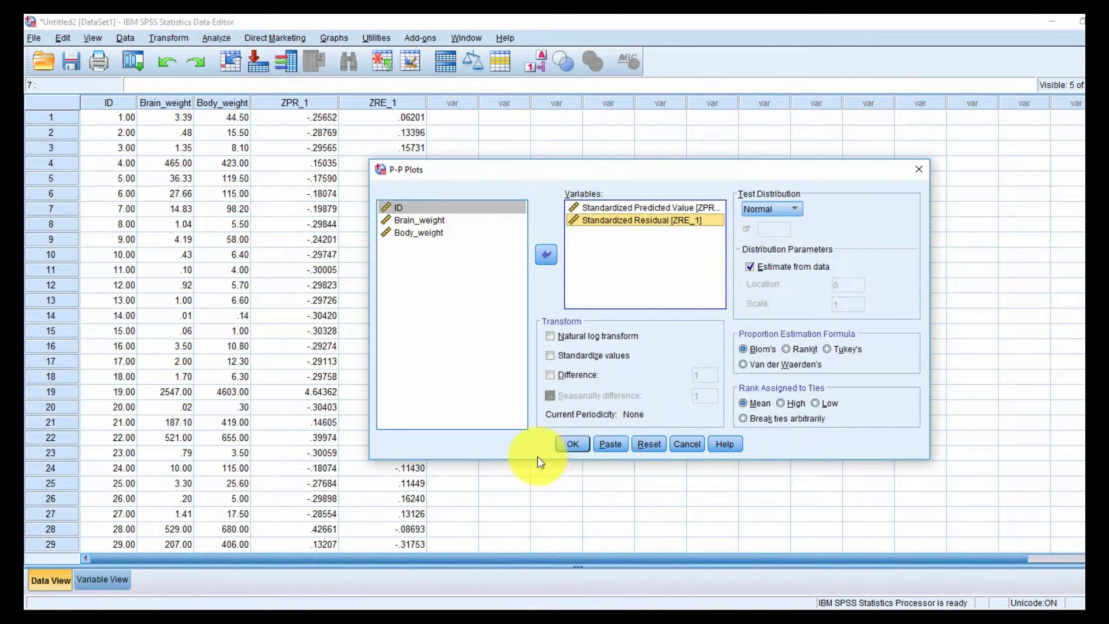
pyautogui.click(580, 451)
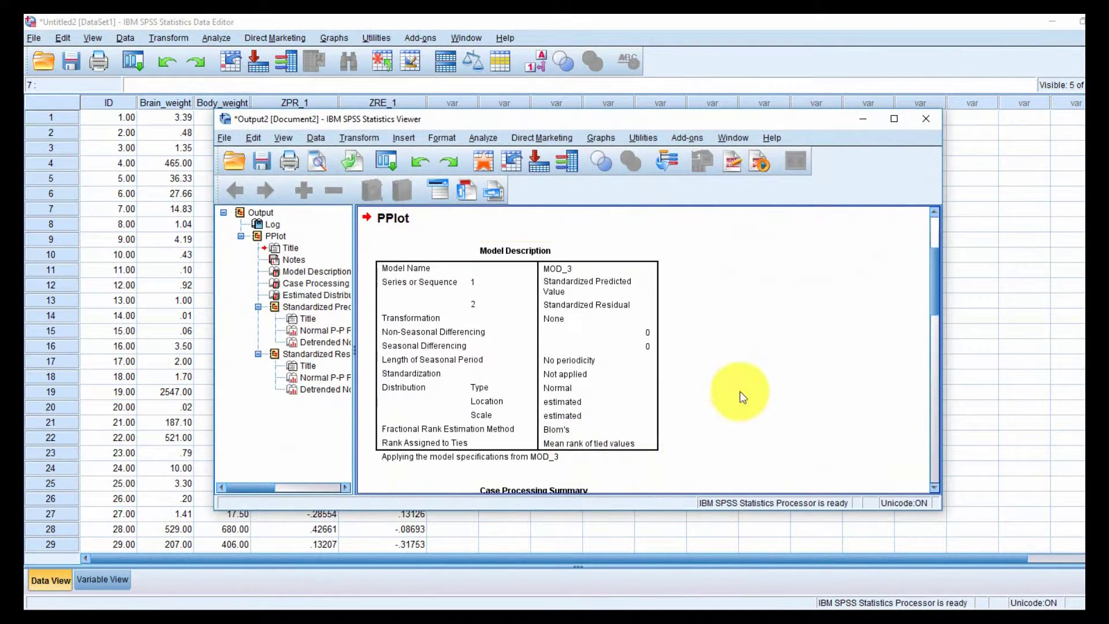
# - Examine the normal and detrended P-P plots of the standardized predicted value and standardized residual in an enlarged output window
pyautogui.scroll(-2, 742, 398)
pyautogui.scroll(-5, 751, 388)
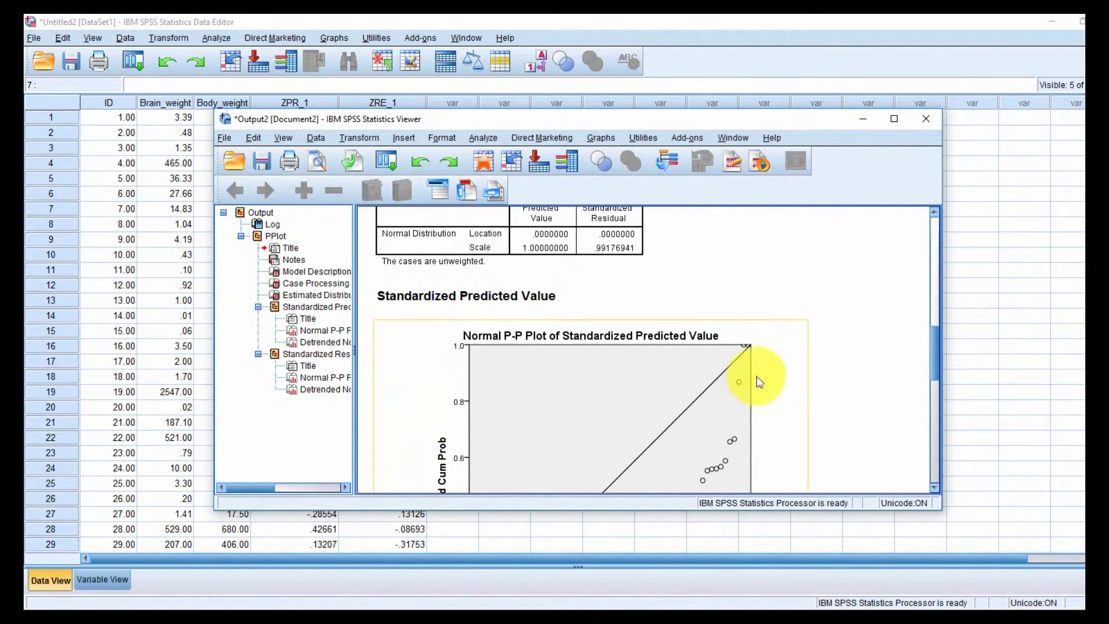
pyautogui.scroll(-3, 774, 347)
pyautogui.click(894, 119)
pyautogui.scroll(3, 771, 318)
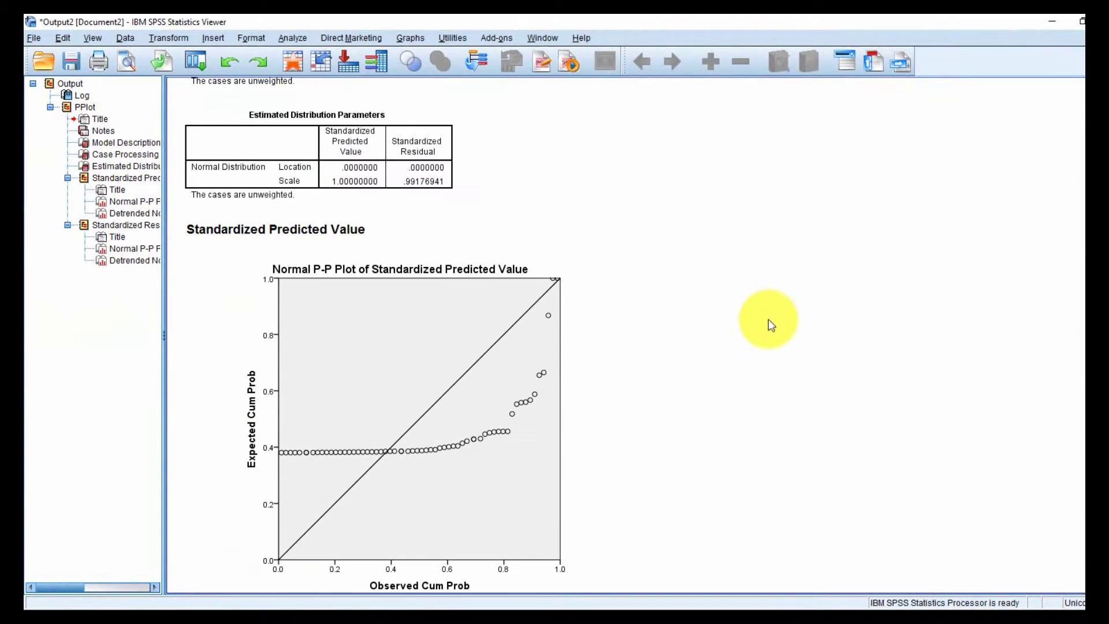
pyautogui.scroll(-1, 419, 380)
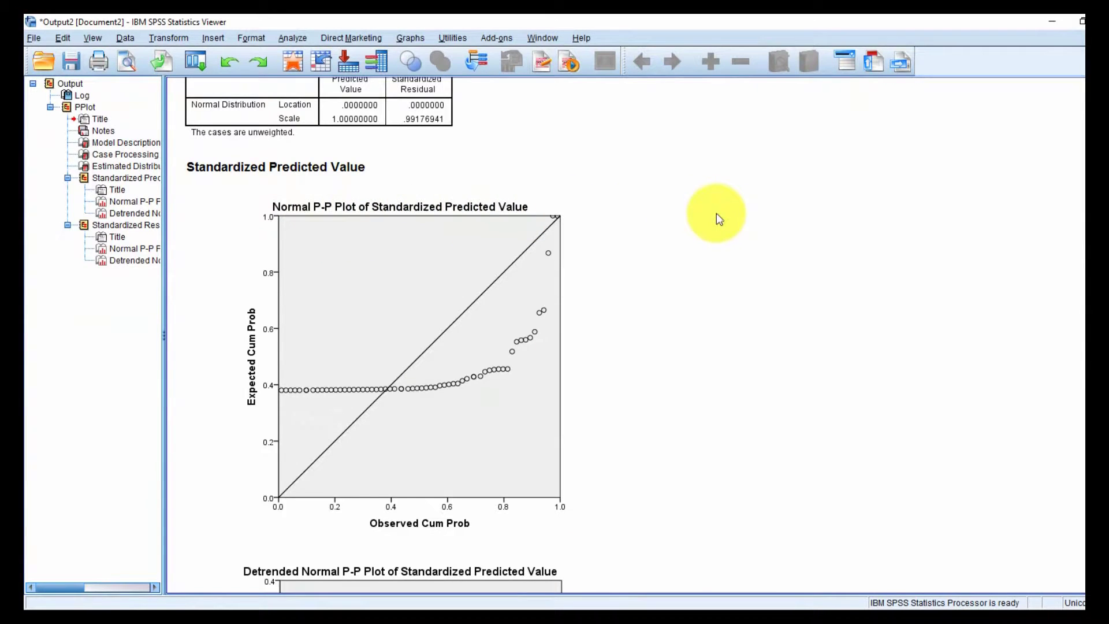
pyautogui.scroll(-18, 696, 256)
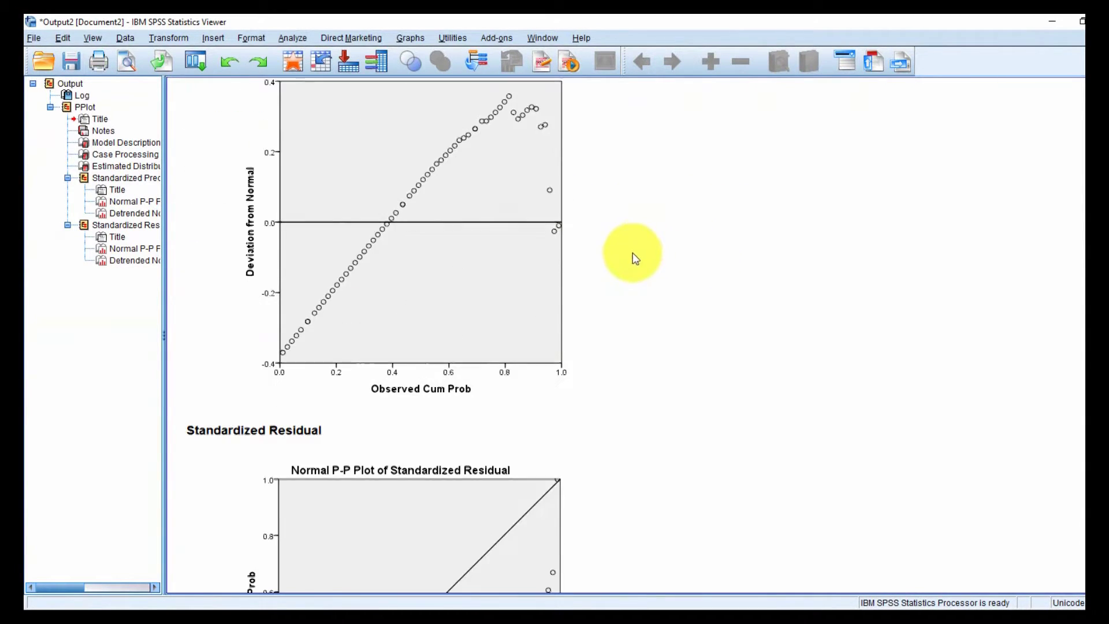
pyautogui.scroll(10, 653, 273)
pyautogui.scroll(-10, 653, 273)
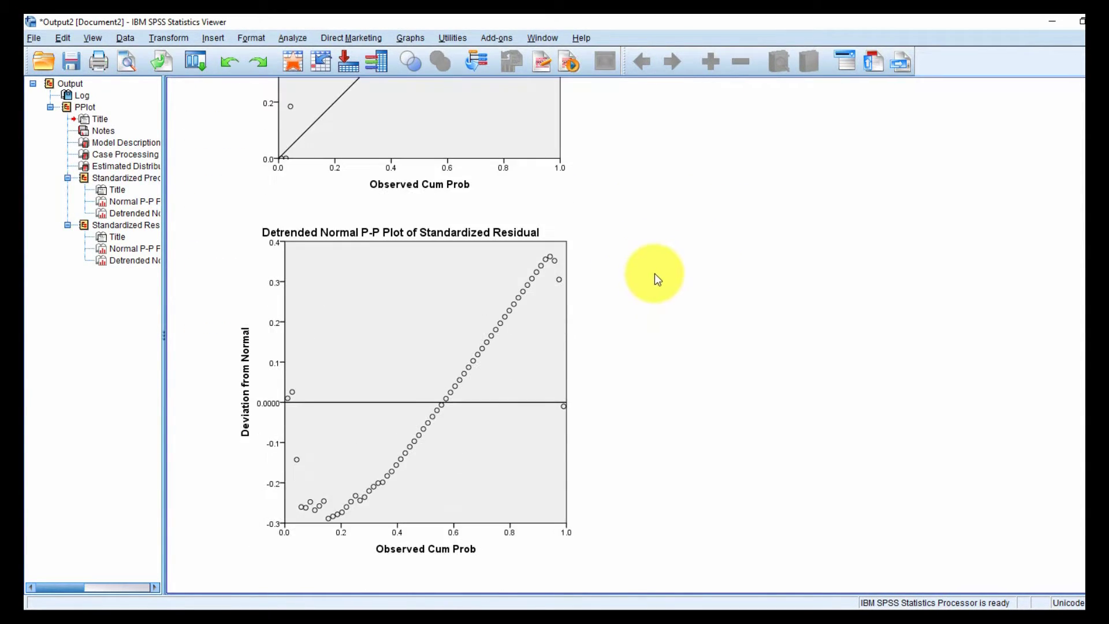
pyautogui.scroll(20, 665, 257)
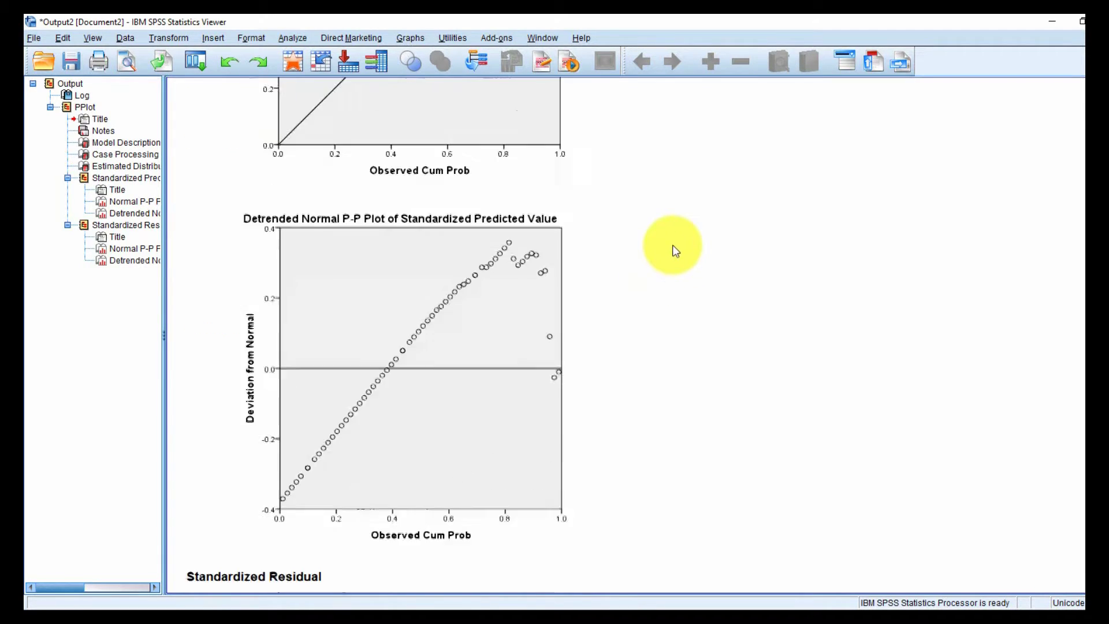
pyautogui.scroll(-5, 673, 241)
# - Examine how closely the points follow the diagonal in the normal P-P plot of the standardized predicted value, and return to the dataset
pyautogui.click(342, 426)
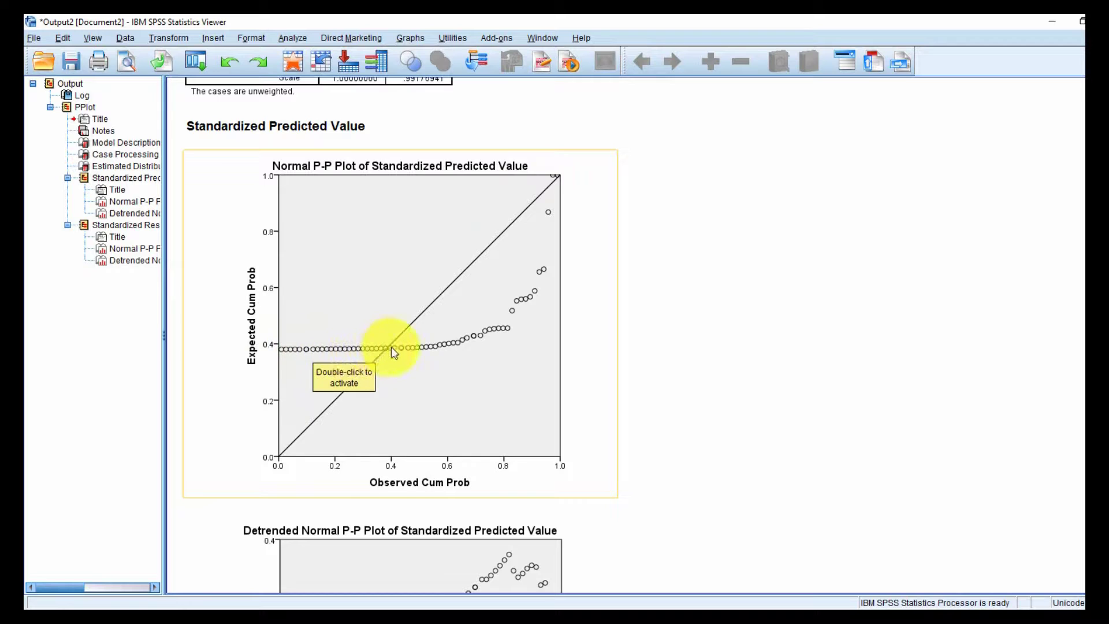
pyautogui.click(288, 350)
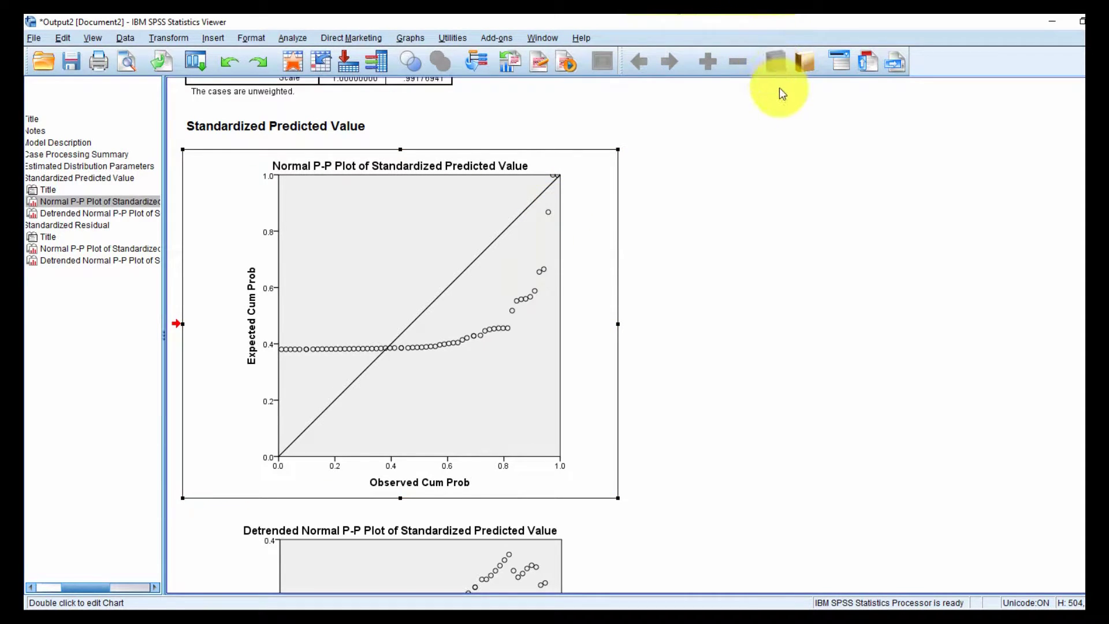
pyautogui.click(811, 348)
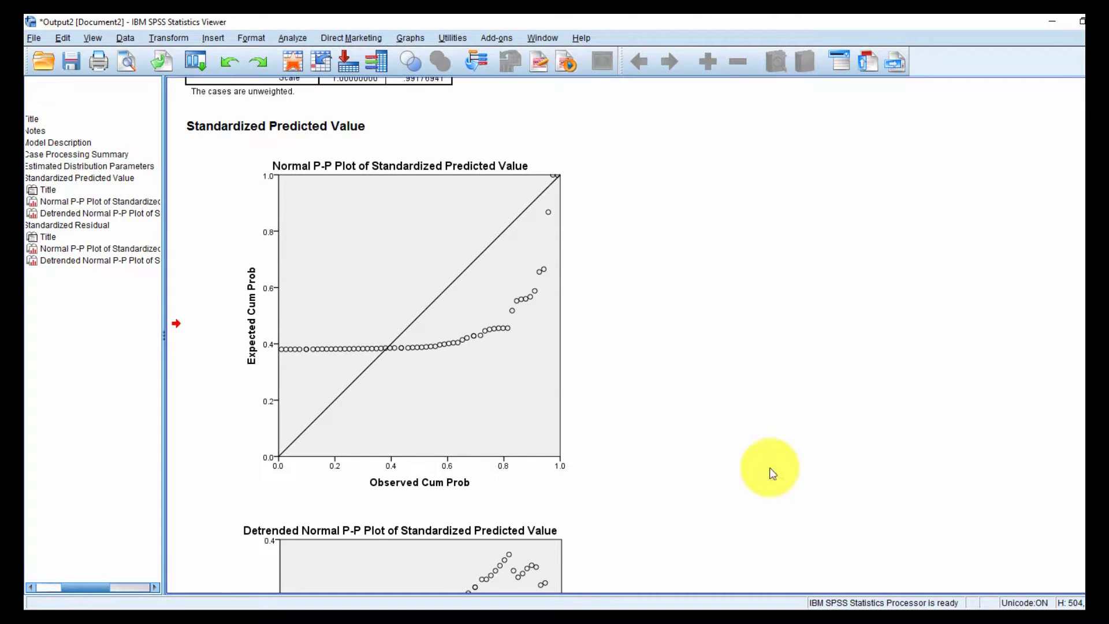
pyautogui.moveTo(533, 349); pyautogui.dragTo(790, 414)
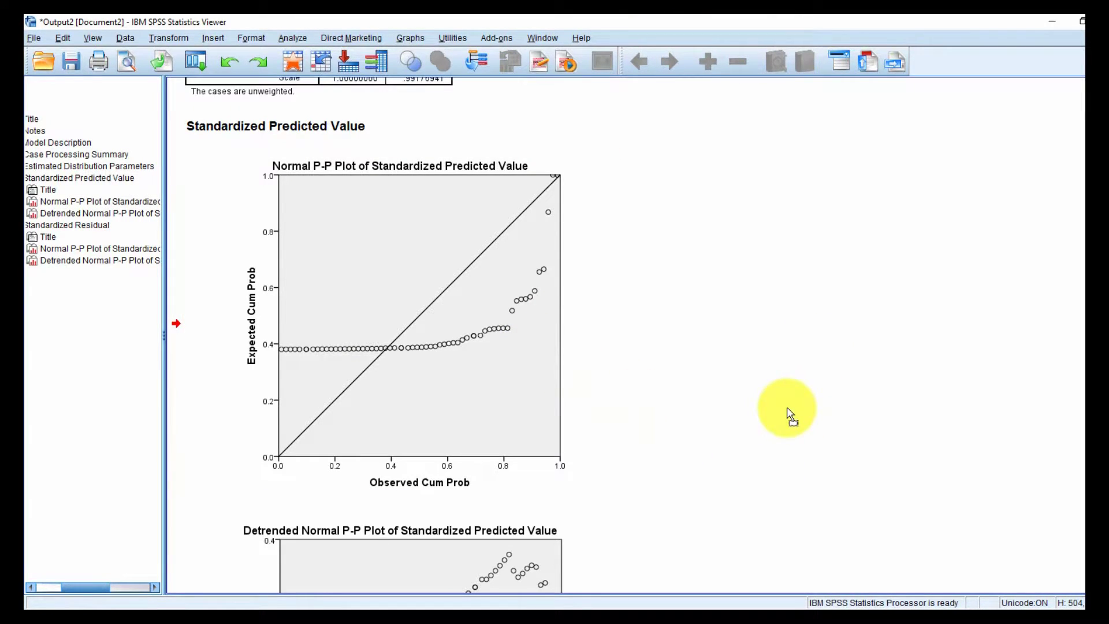
pyautogui.click(604, 490)
pyautogui.click(705, 492)
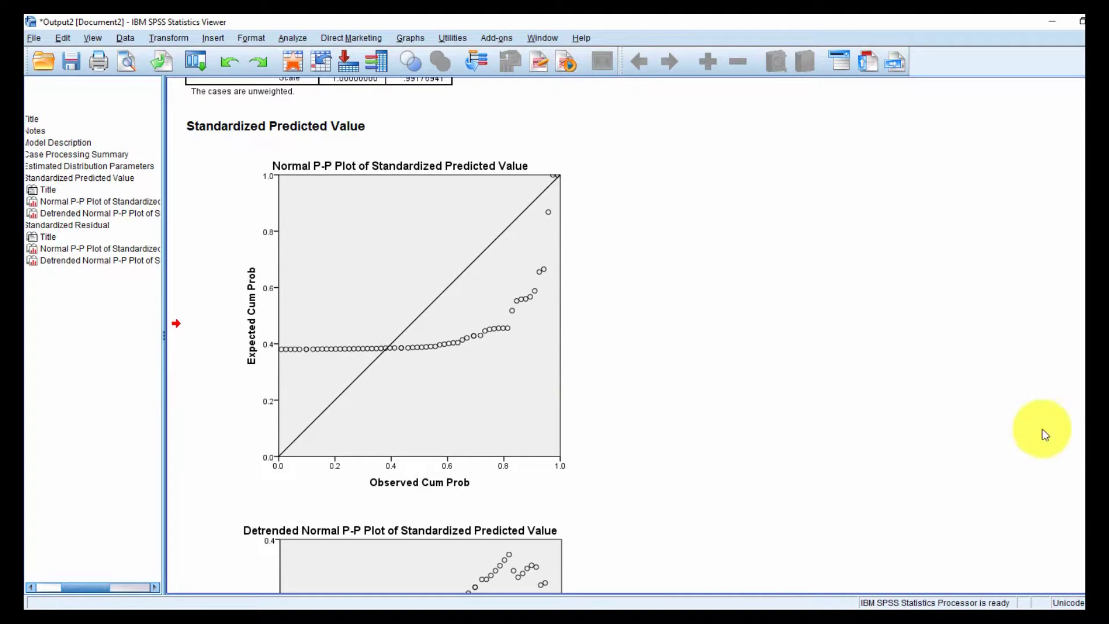
pyautogui.scroll(-3, 624, 335)
pyautogui.scroll(2, 624, 336)
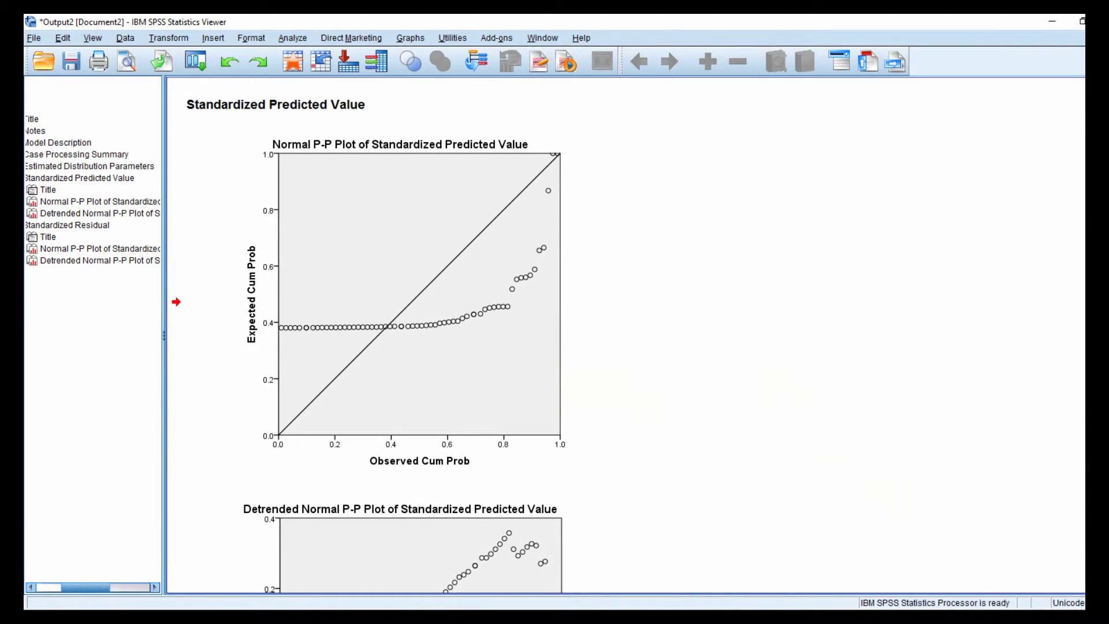
pyautogui.scroll(15, 624, 335)
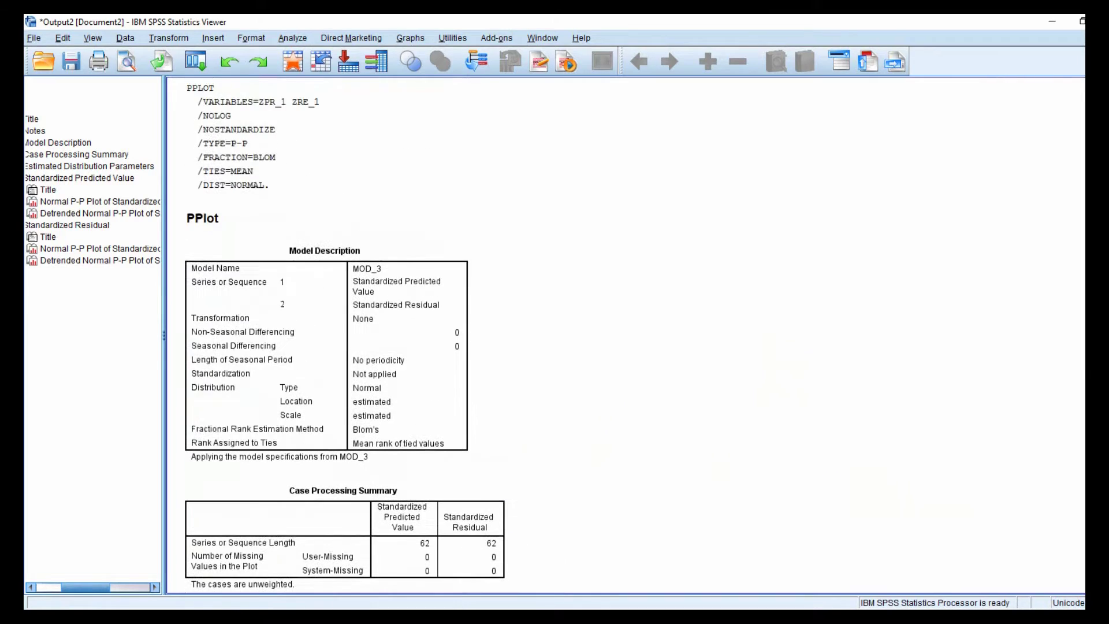
pyautogui.click(1048, 21)
# - Run a linear regression of Brain_weight on Body_weight with estimates, model fit, 95% confidence intervals, covariance matrix and descriptives
pyautogui.click(218, 38)
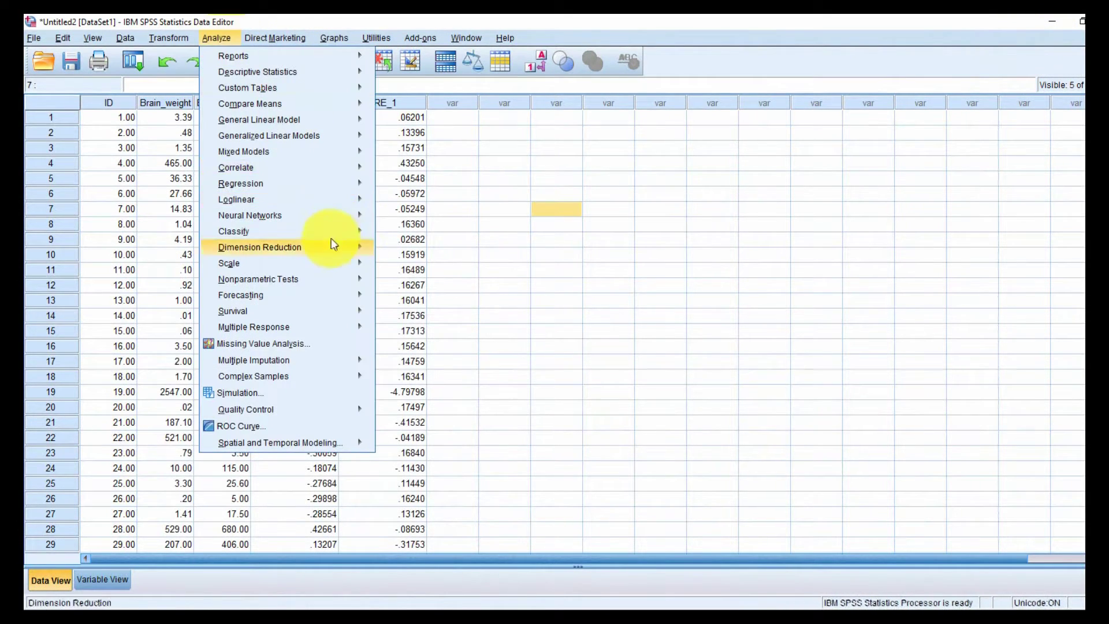
pyautogui.moveTo(364, 139)
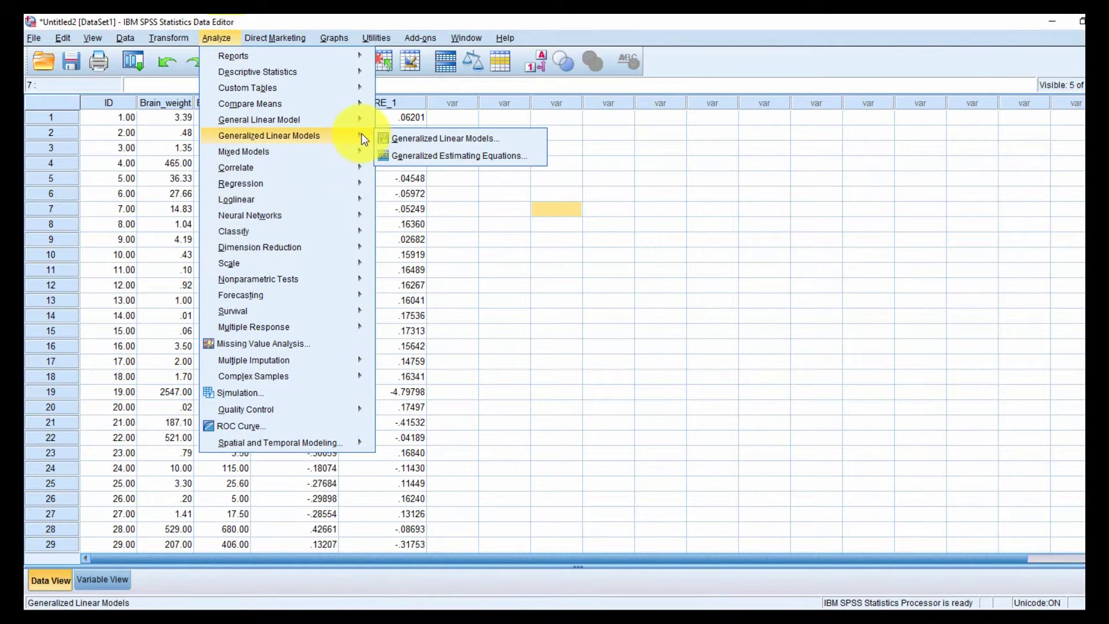
pyautogui.moveTo(301, 185)
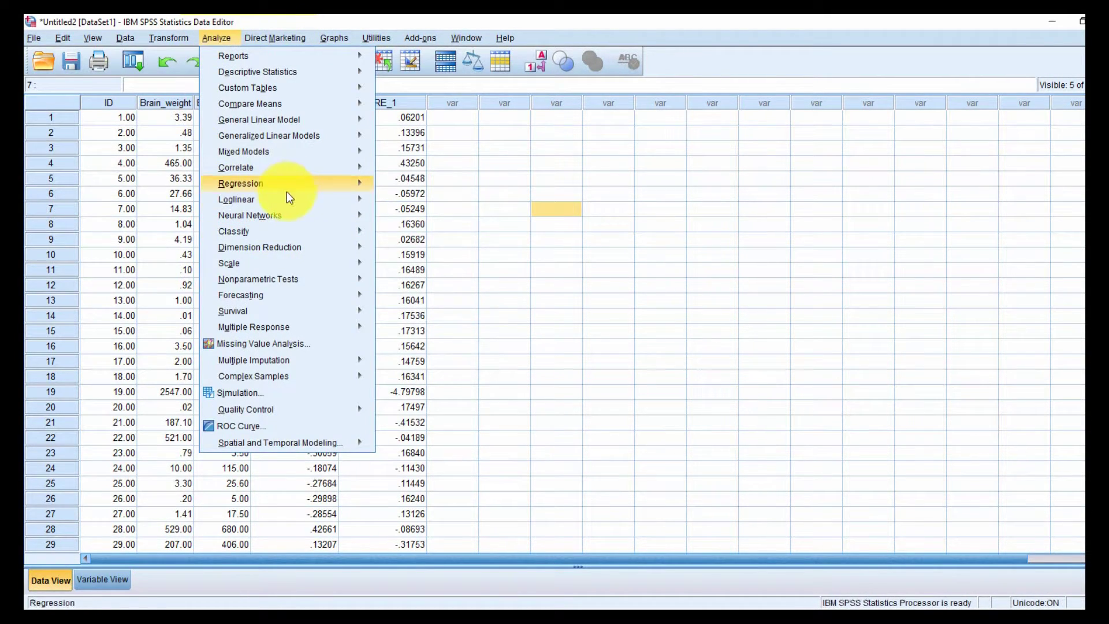
pyautogui.click(439, 204)
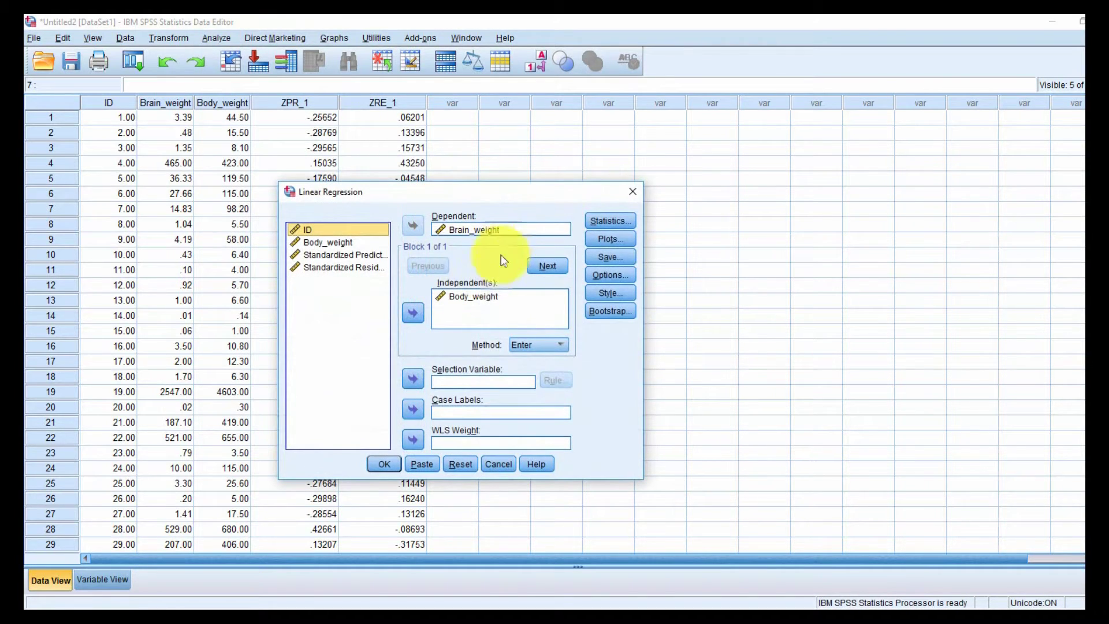
pyautogui.click(459, 230)
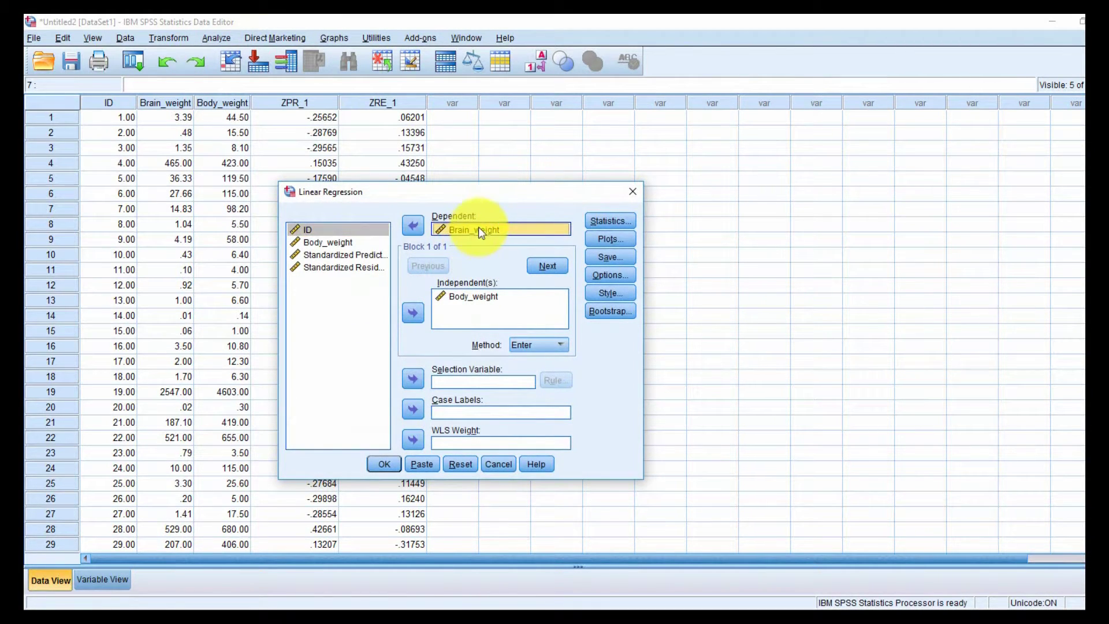
pyautogui.click(502, 308)
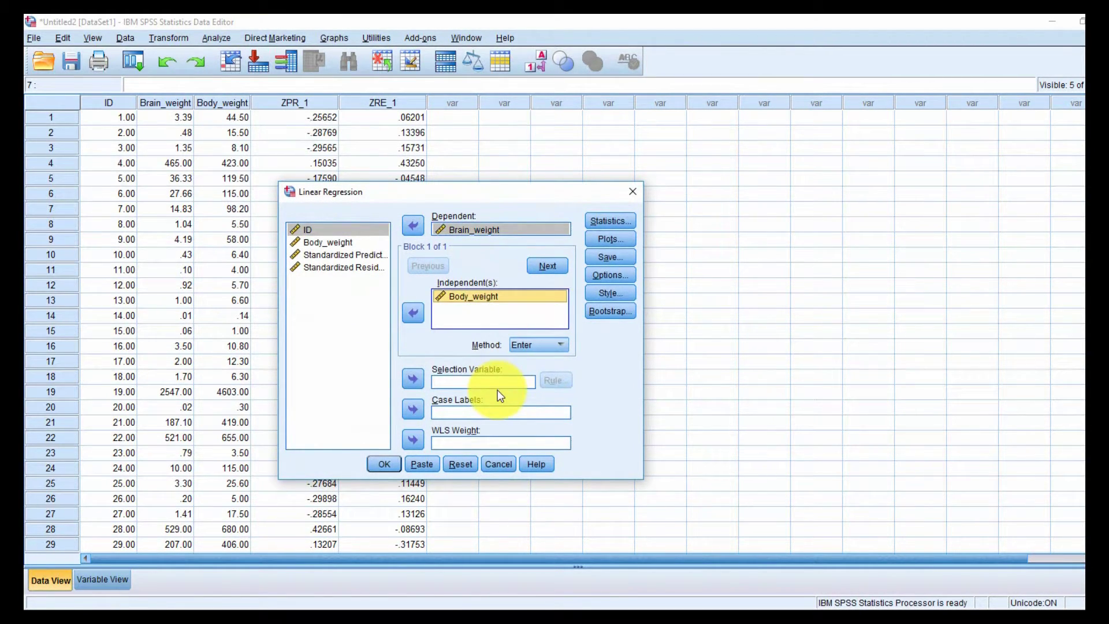
pyautogui.click(590, 222)
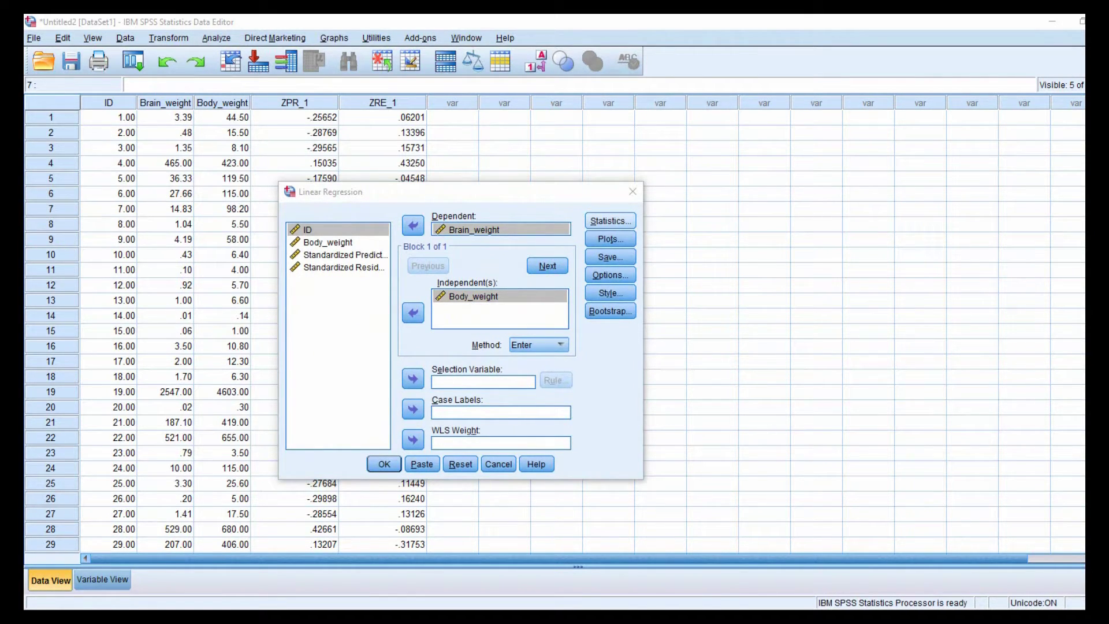
pyautogui.click(449, 282)
pyautogui.click(457, 317)
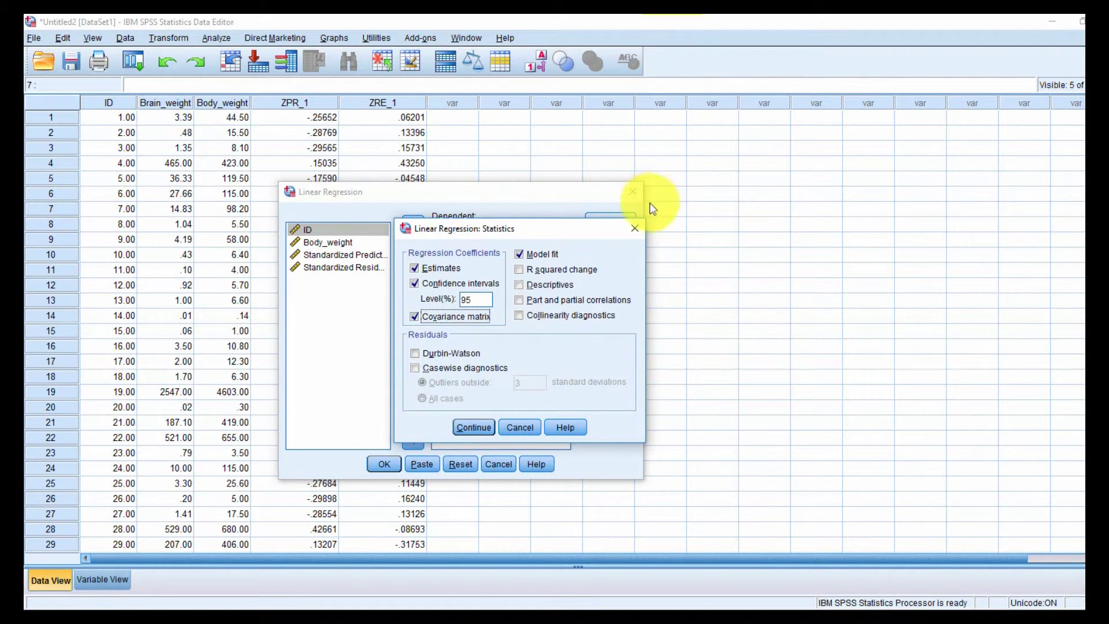
pyautogui.click(550, 286)
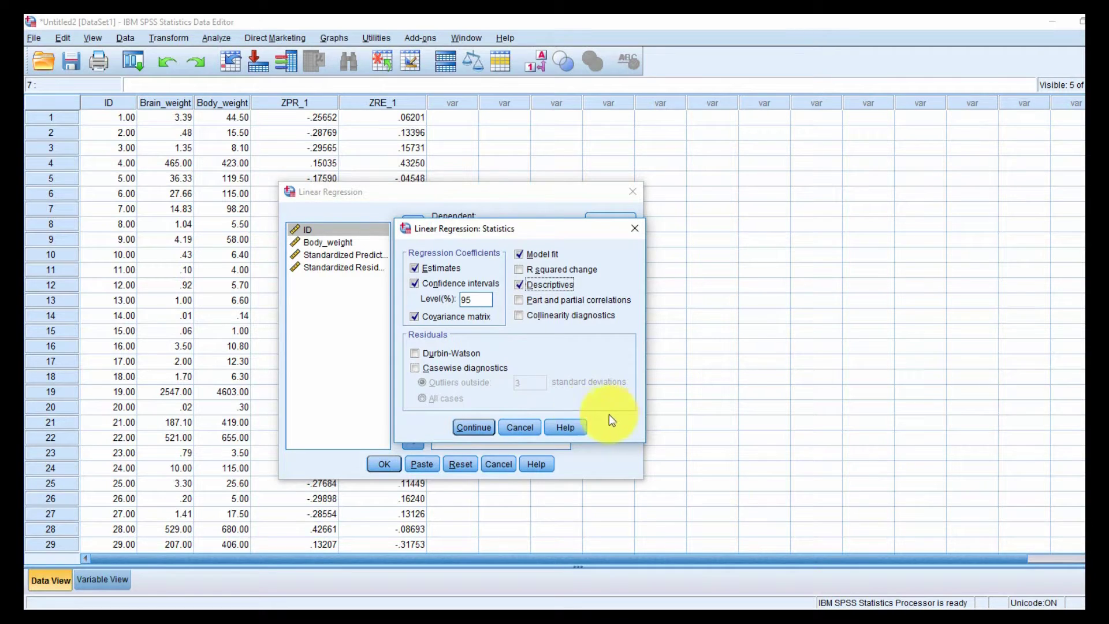
pyautogui.click(472, 426)
pyautogui.click(384, 464)
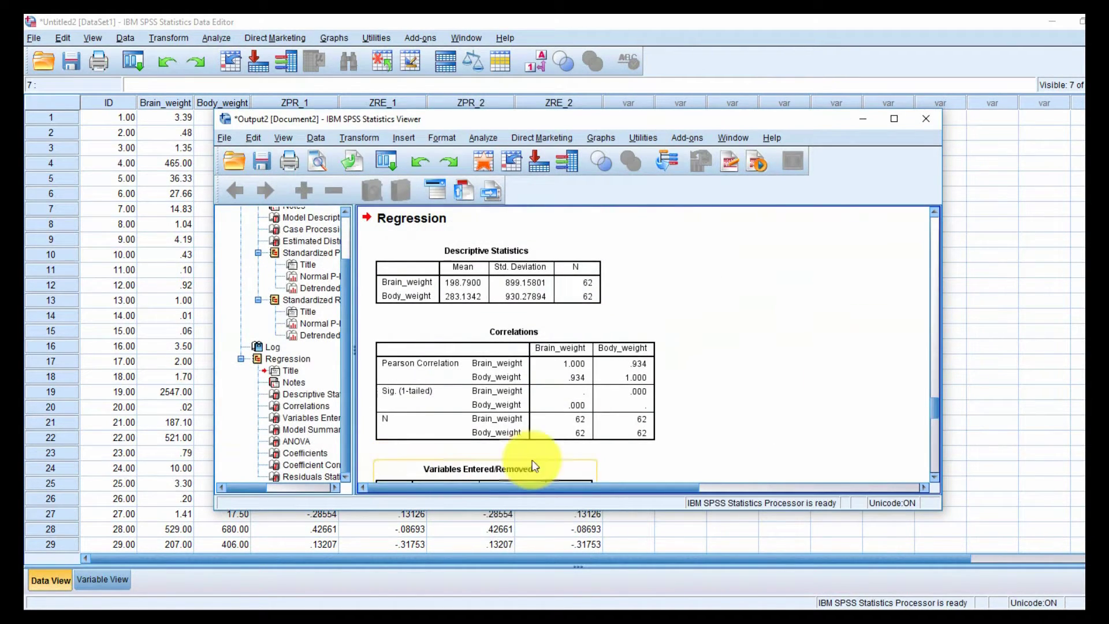
# - Examine the Descriptive Statistics and Correlations tables of the regression in an enlarged output window
pyautogui.click(895, 118)
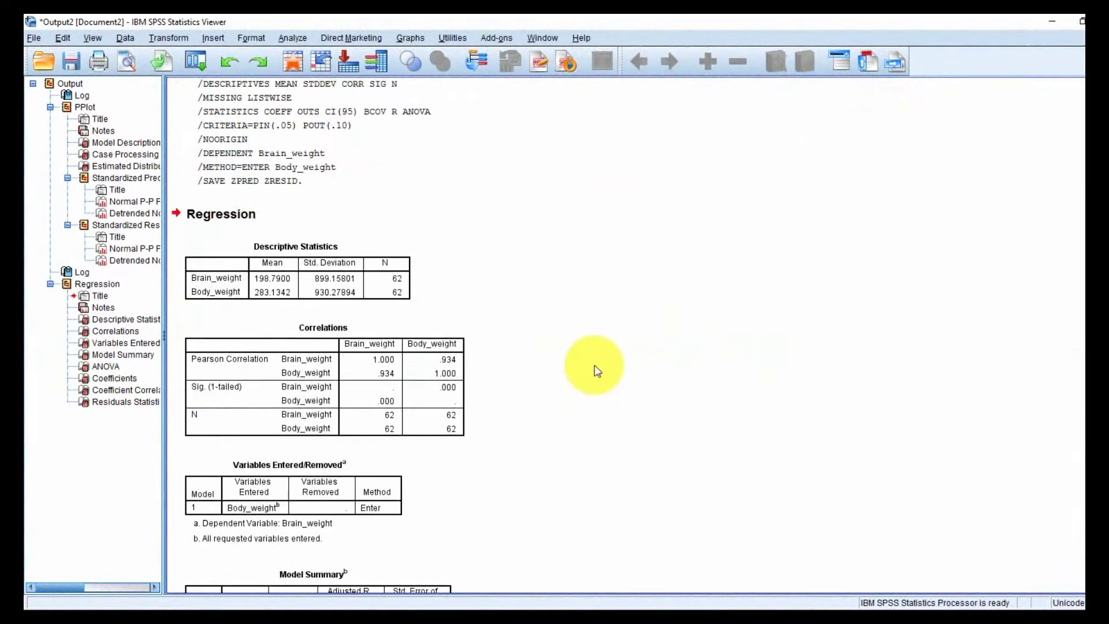
pyautogui.click(338, 296)
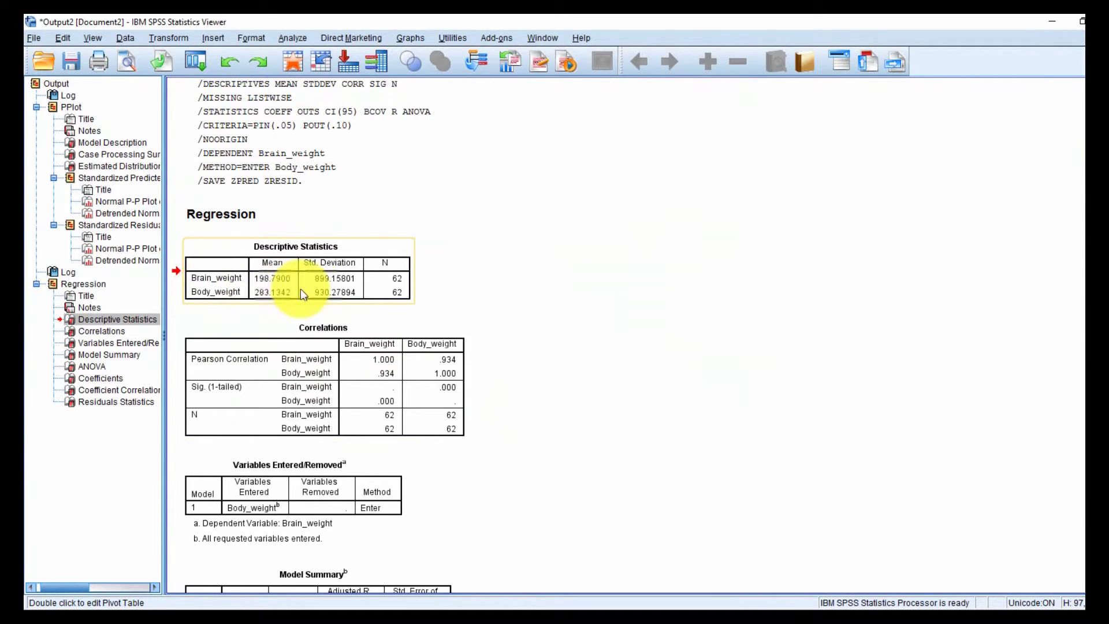
pyautogui.rightClick(347, 289)
pyautogui.click(623, 289)
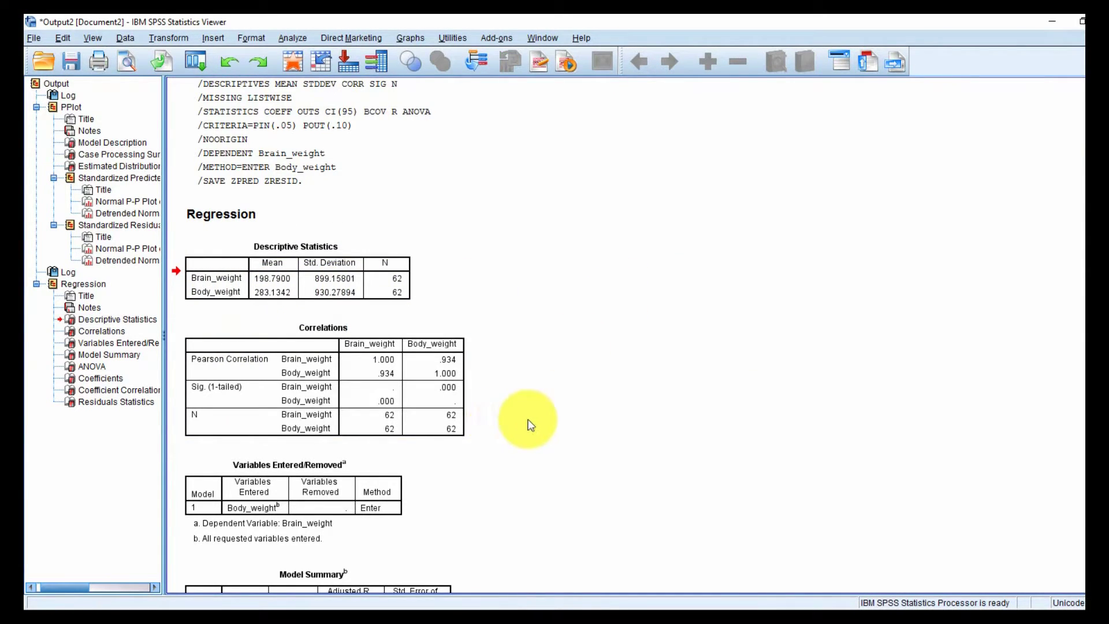
pyautogui.scroll(-3, 530, 426)
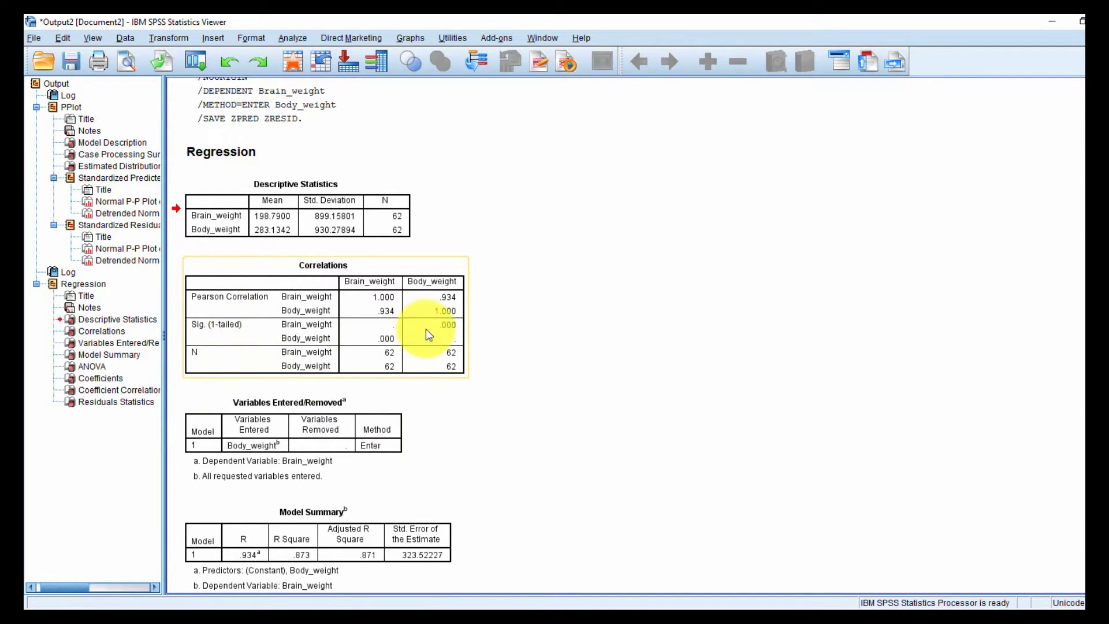
# - Examine the Pearson correlation, one-tailed significance and N for Brain_weight and Body_weight in the regression's Correlations table
pyautogui.click(455, 305)
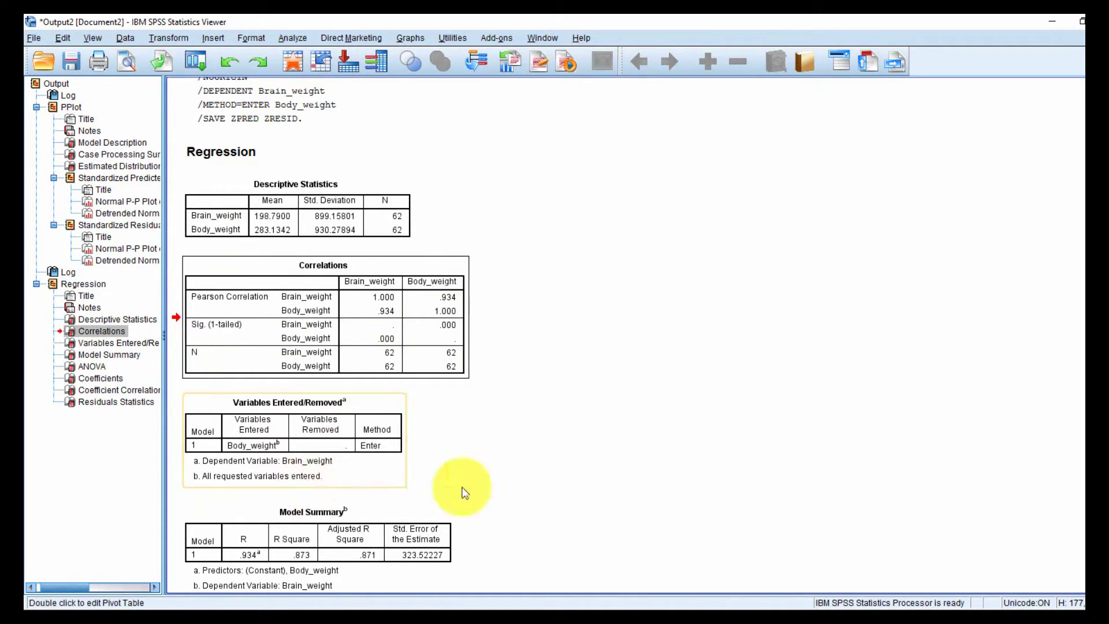
pyautogui.click(512, 480)
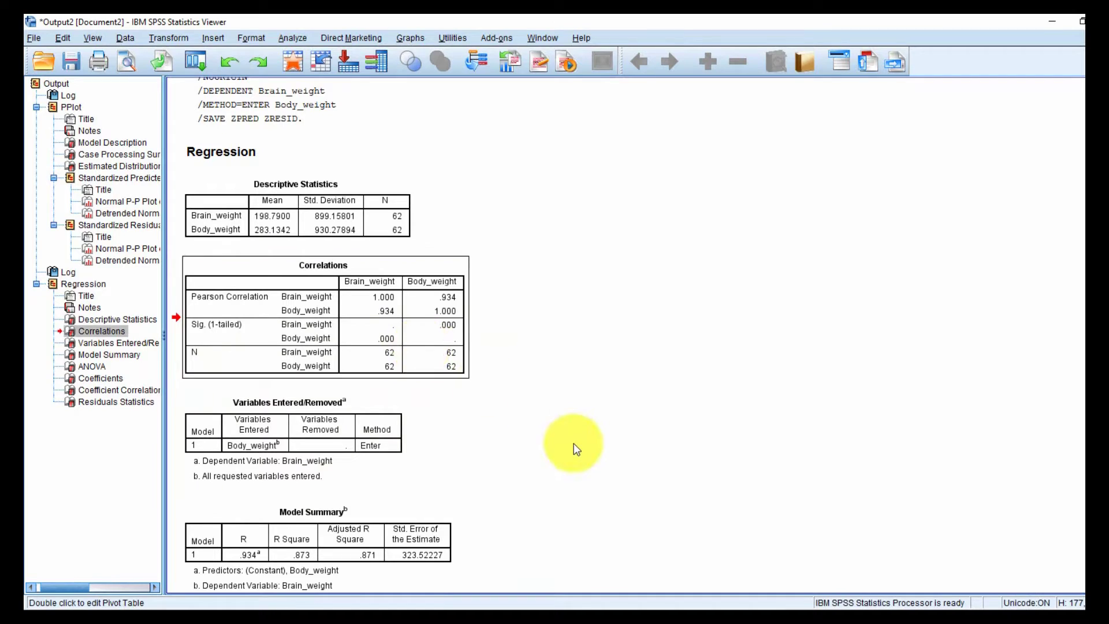
pyautogui.click(432, 334)
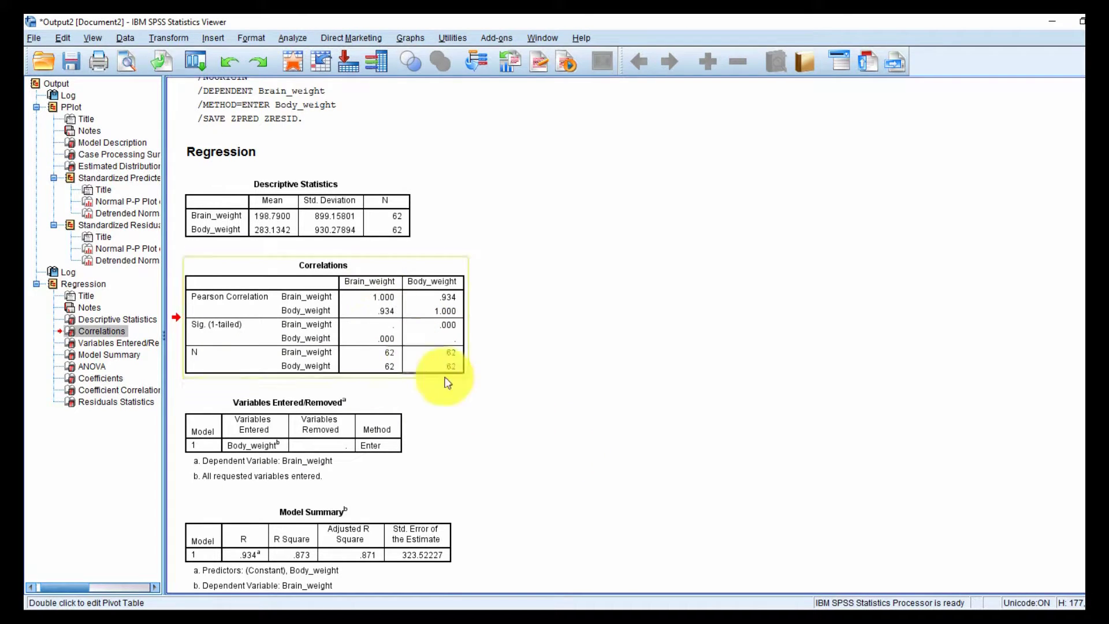
pyautogui.click(482, 416)
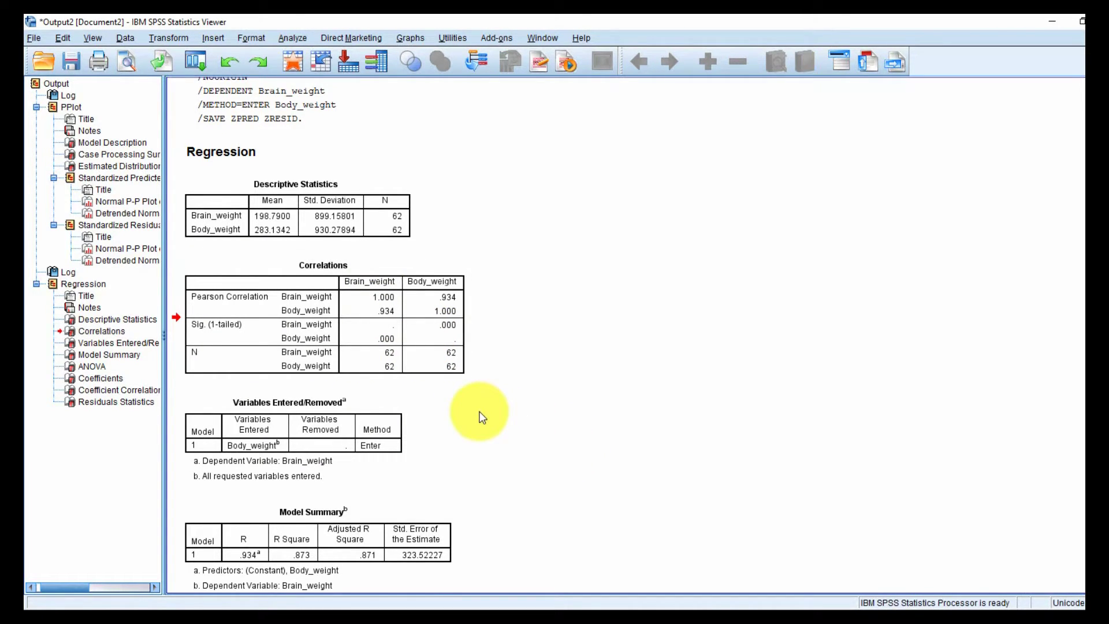
pyautogui.scroll(-3, 484, 403)
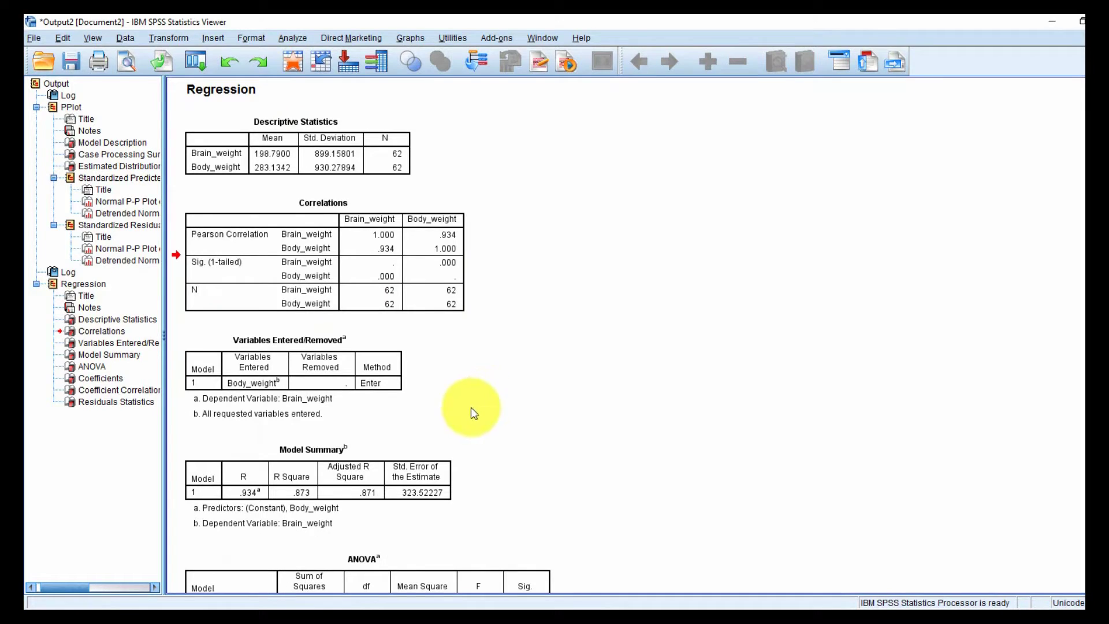
pyautogui.click(339, 267)
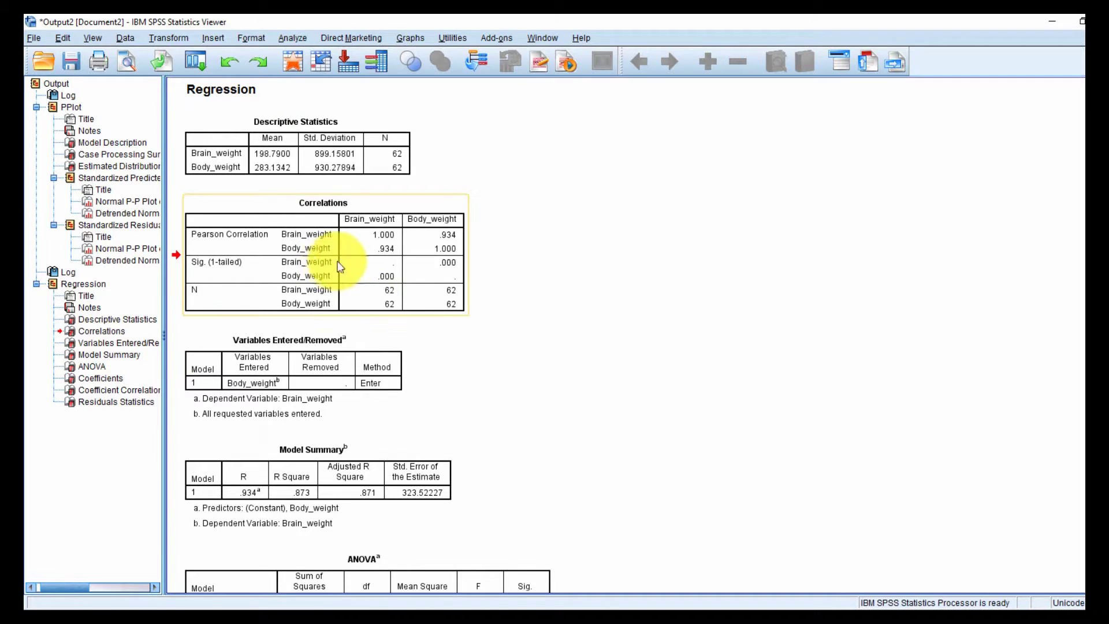
pyautogui.click(425, 314)
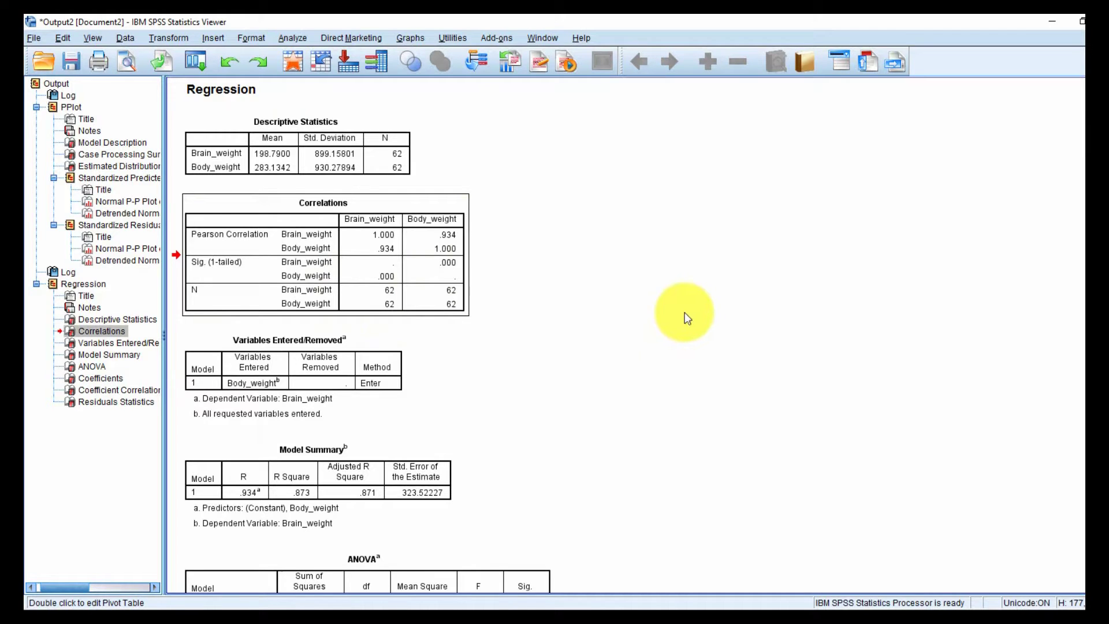
# - Check the Variables Entered/Removed table for the predictor, dependent variable and entry method of the regression
pyautogui.scroll(-3, 530, 281)
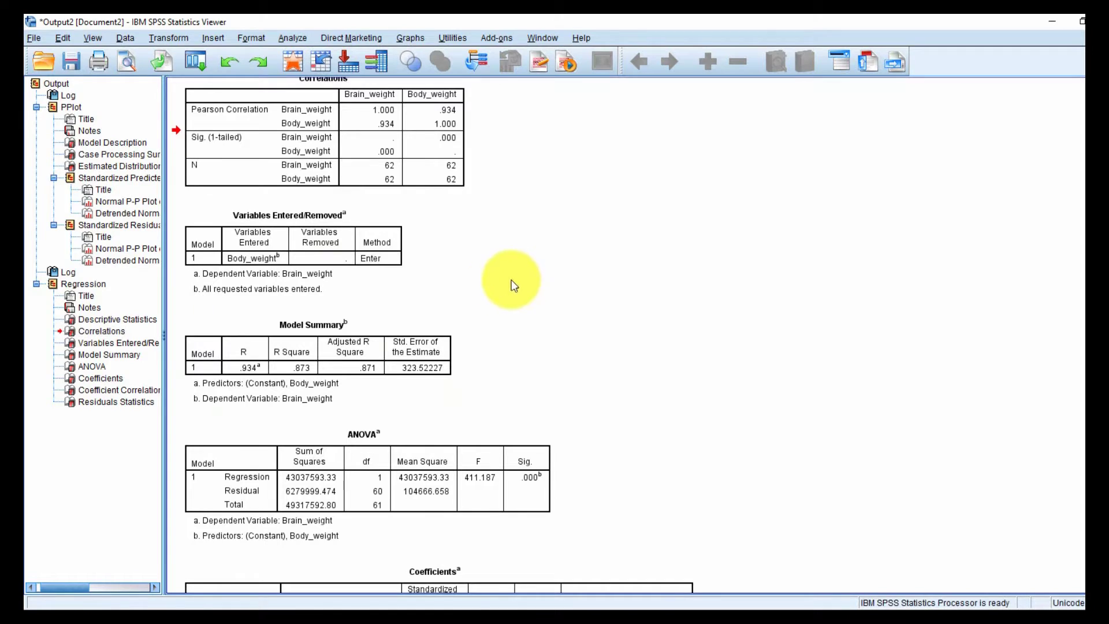
pyautogui.click(385, 268)
pyautogui.click(652, 273)
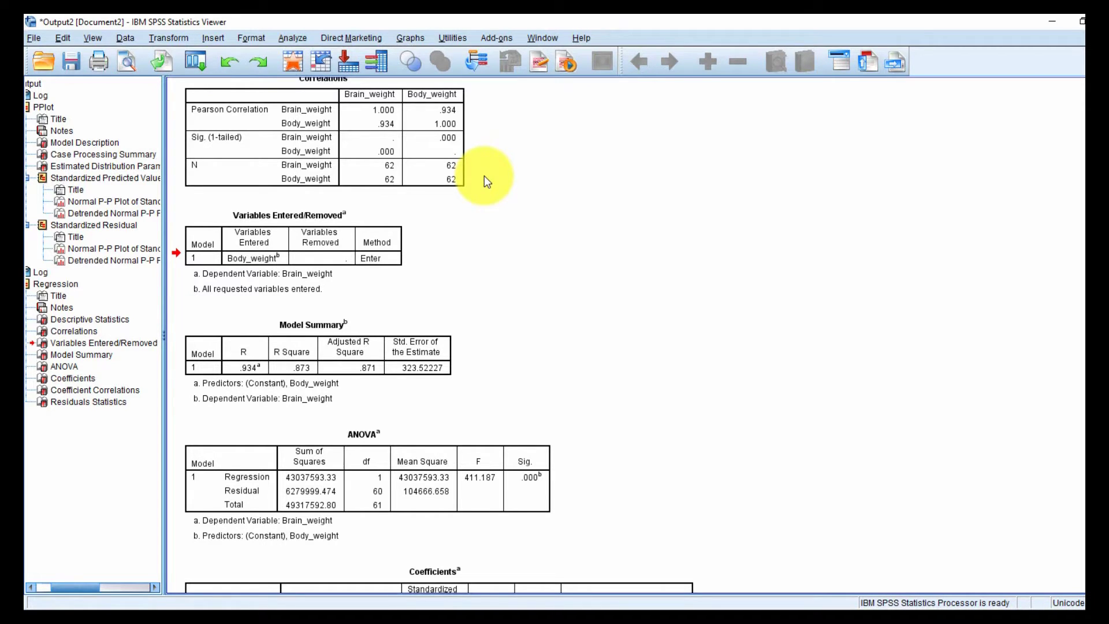
# - Examine R, R Square and Adjusted R Square in the Model Summary, and the F-test significance in the ANOVA table
pyautogui.scroll(-3, 506, 291)
pyautogui.click(329, 285)
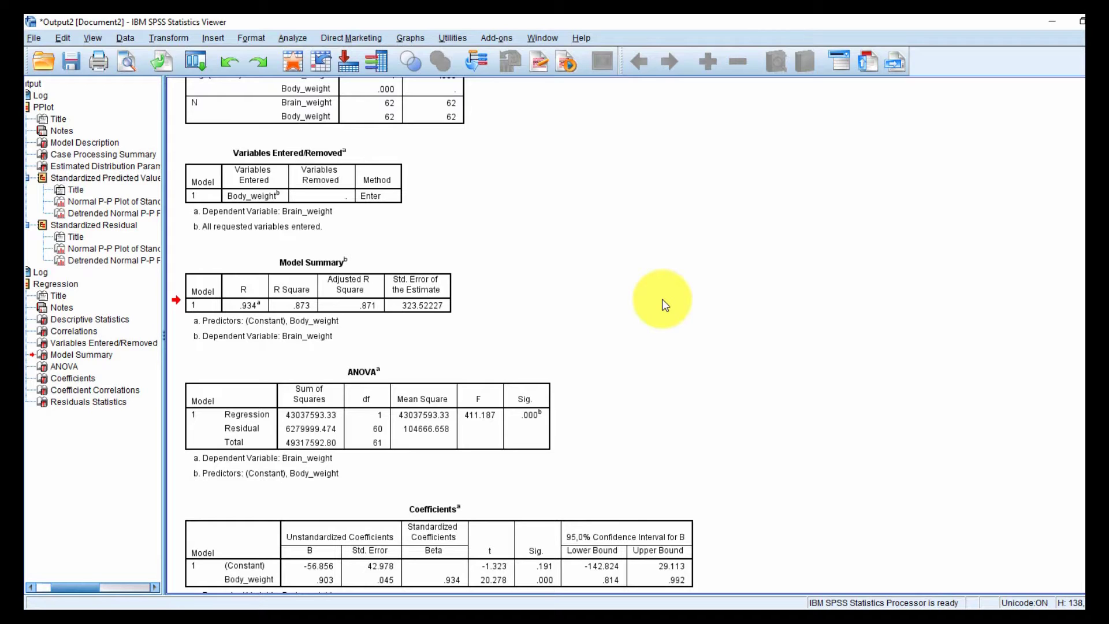
pyautogui.click(255, 299)
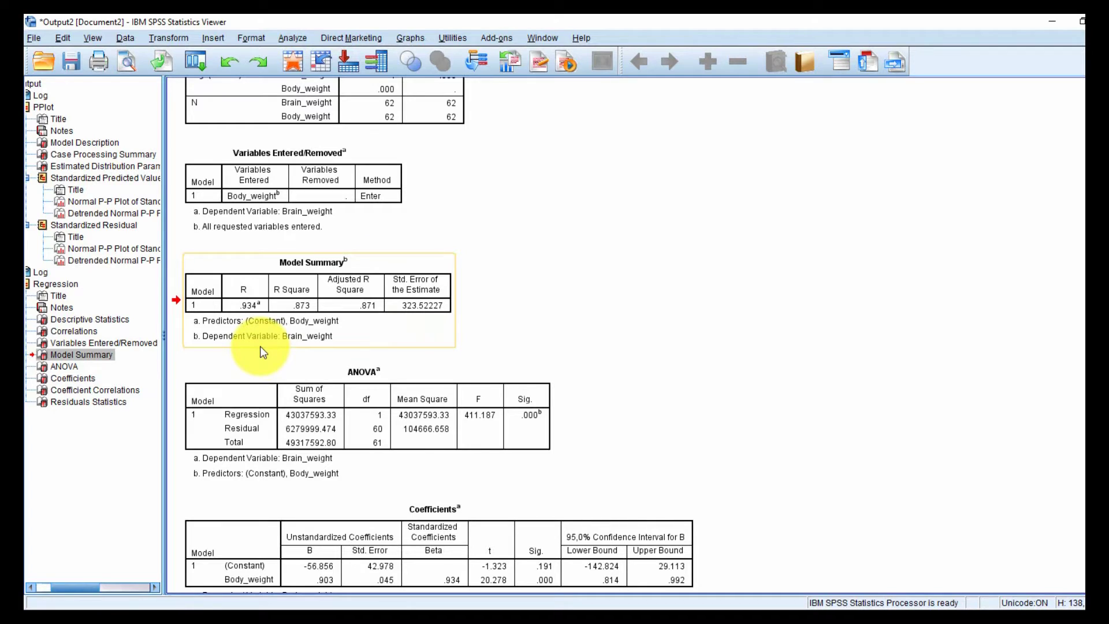
pyautogui.click(808, 374)
pyautogui.scroll(-3, 797, 356)
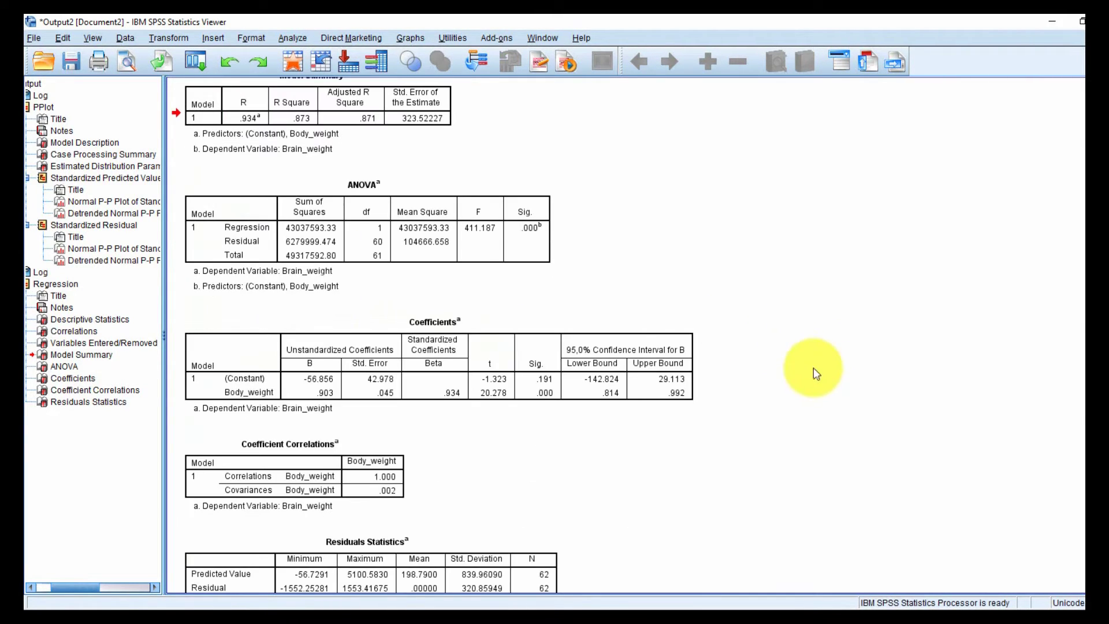
pyautogui.click(381, 277)
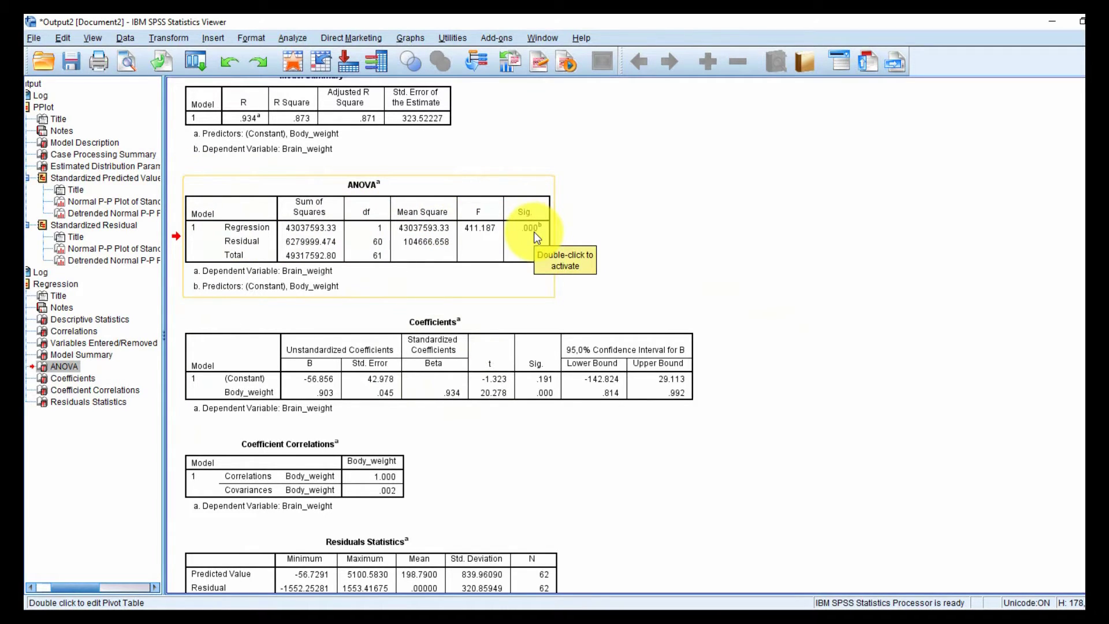
# - Examine the Coefficients table for the constant and Body_weight B values, their significance and 95% confidence intervals to form the regression equation
pyautogui.click(481, 350)
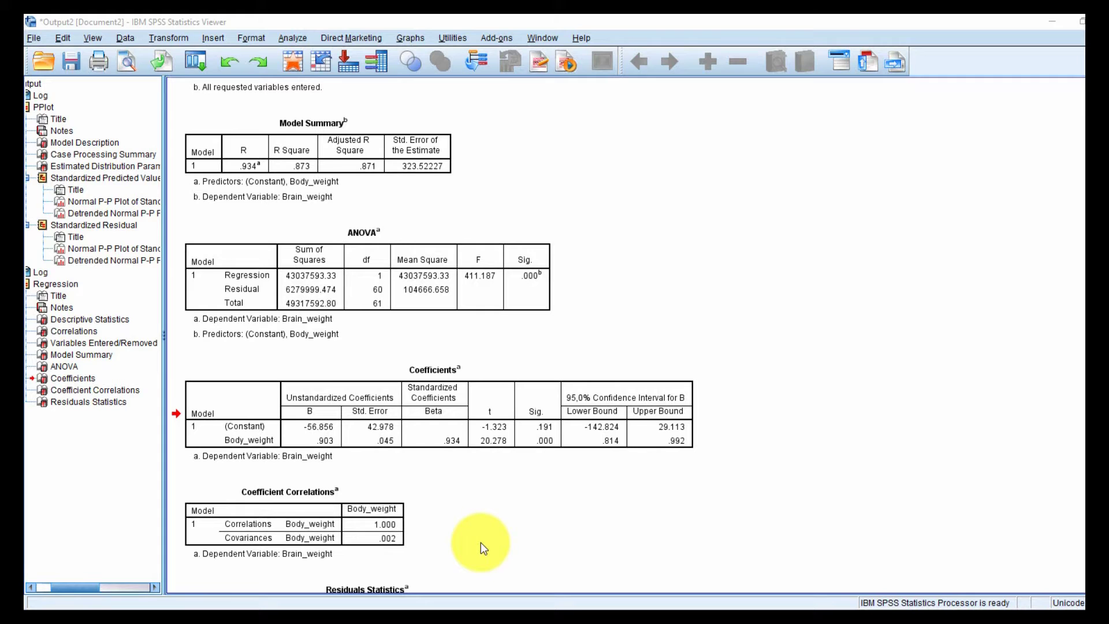
pyautogui.scroll(-3, 481, 543)
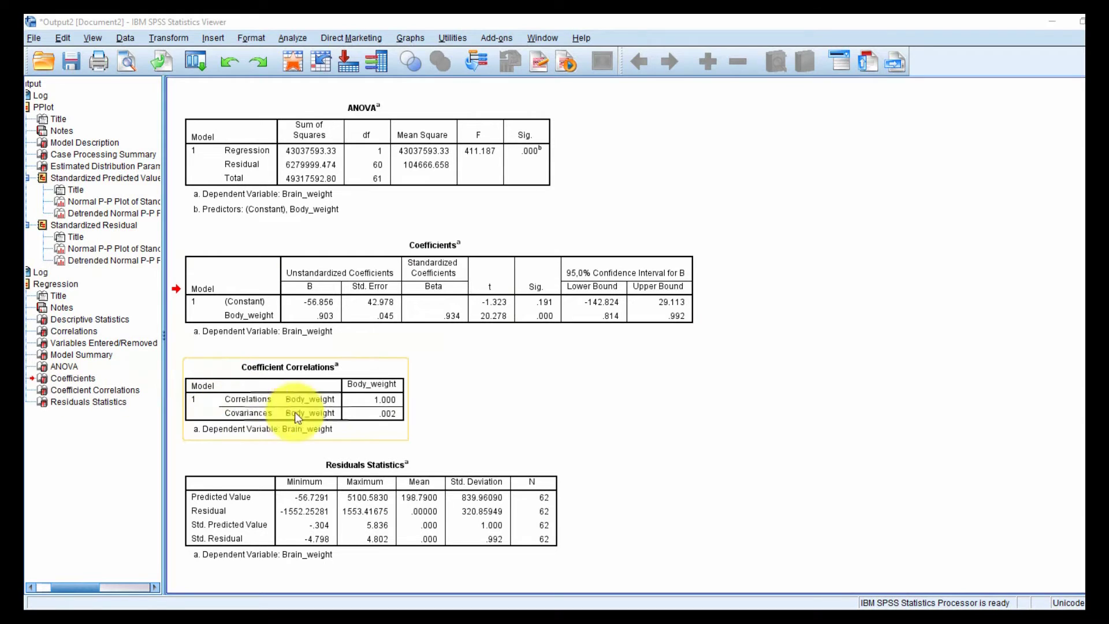
pyautogui.click(315, 334)
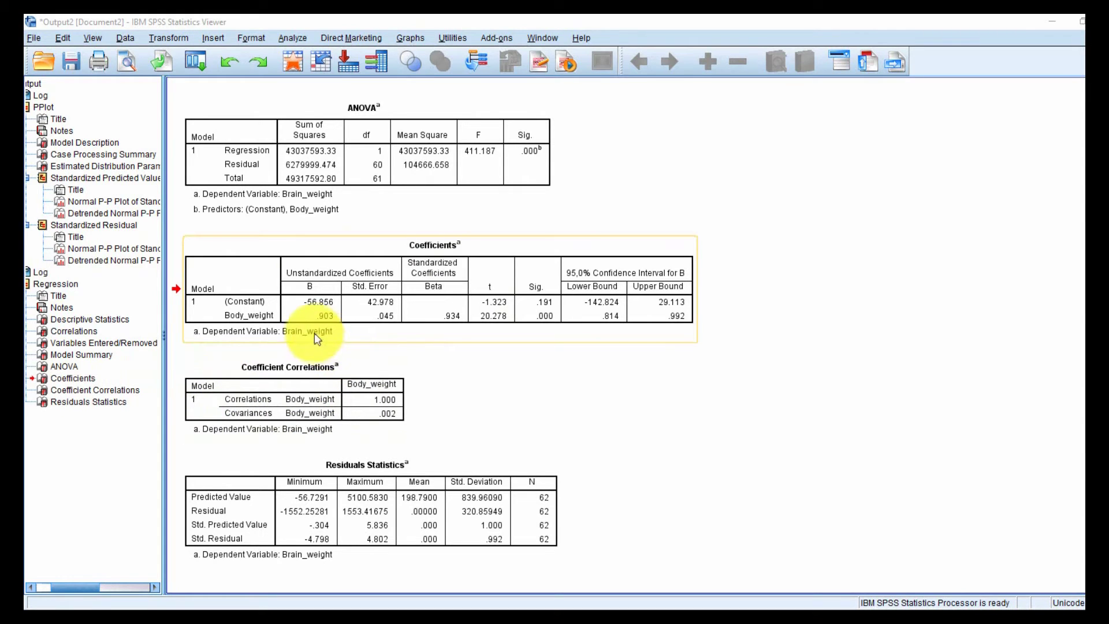
pyautogui.click(308, 303)
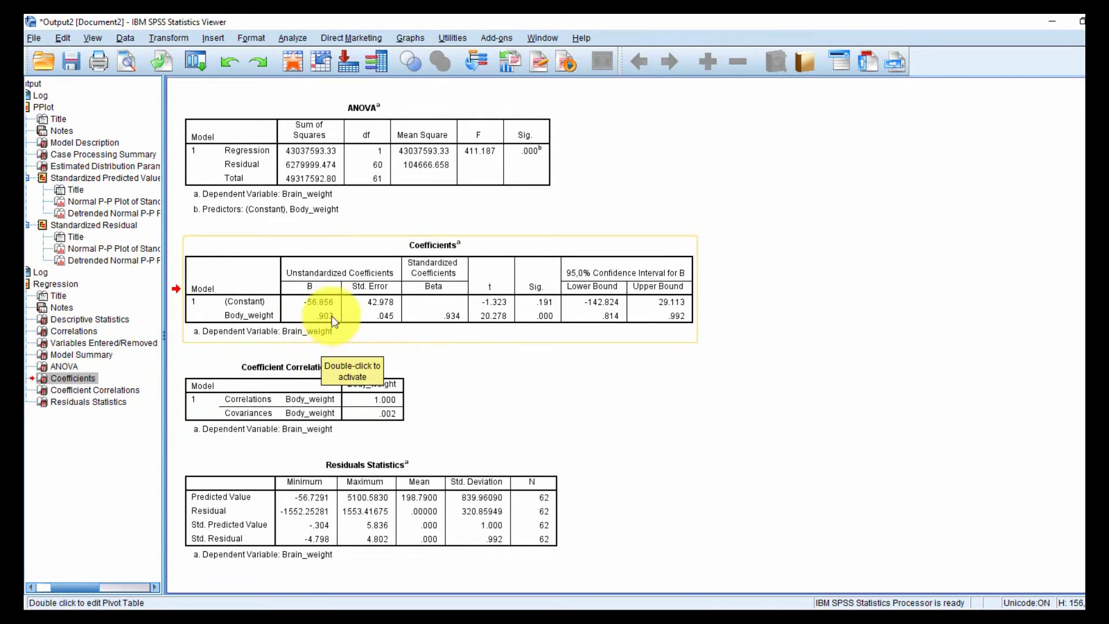
pyautogui.click(331, 314)
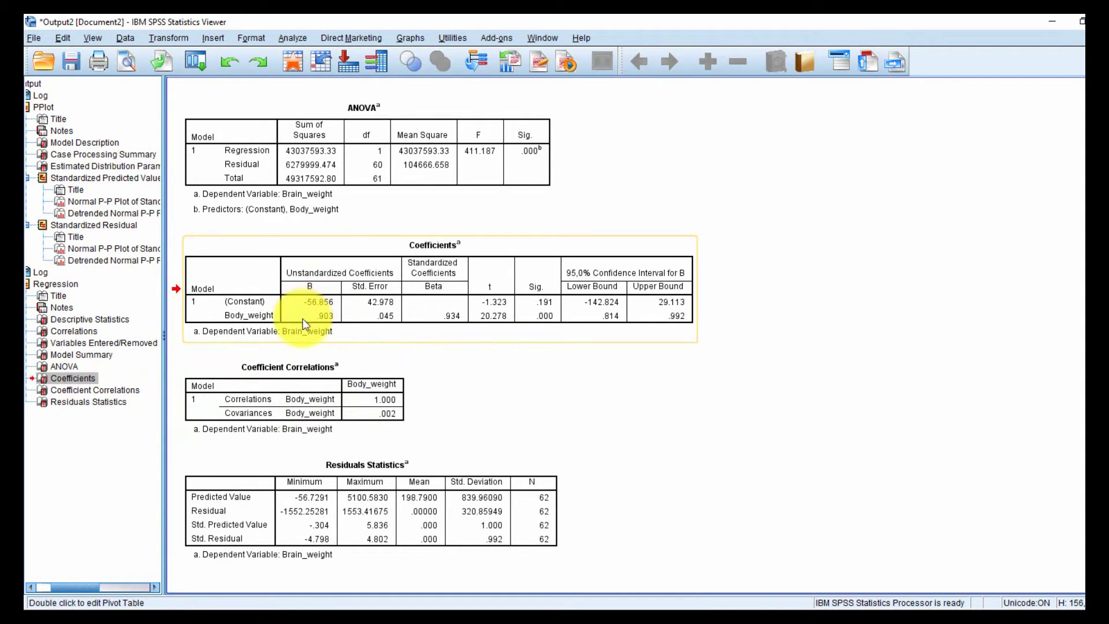
pyautogui.doubleClick(368, 329)
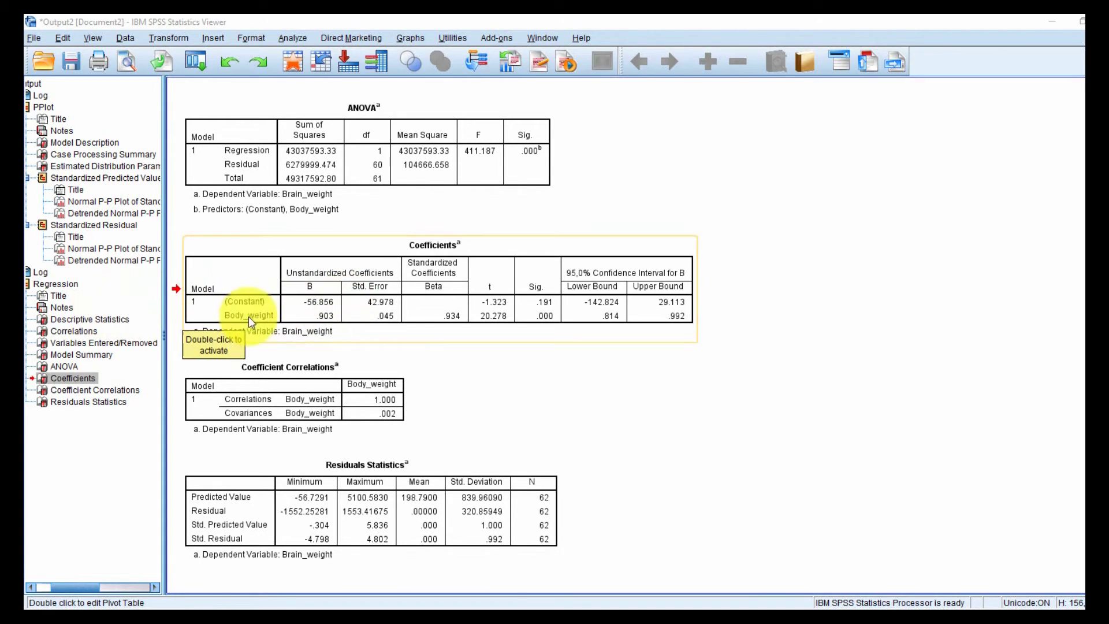
pyautogui.click(302, 310)
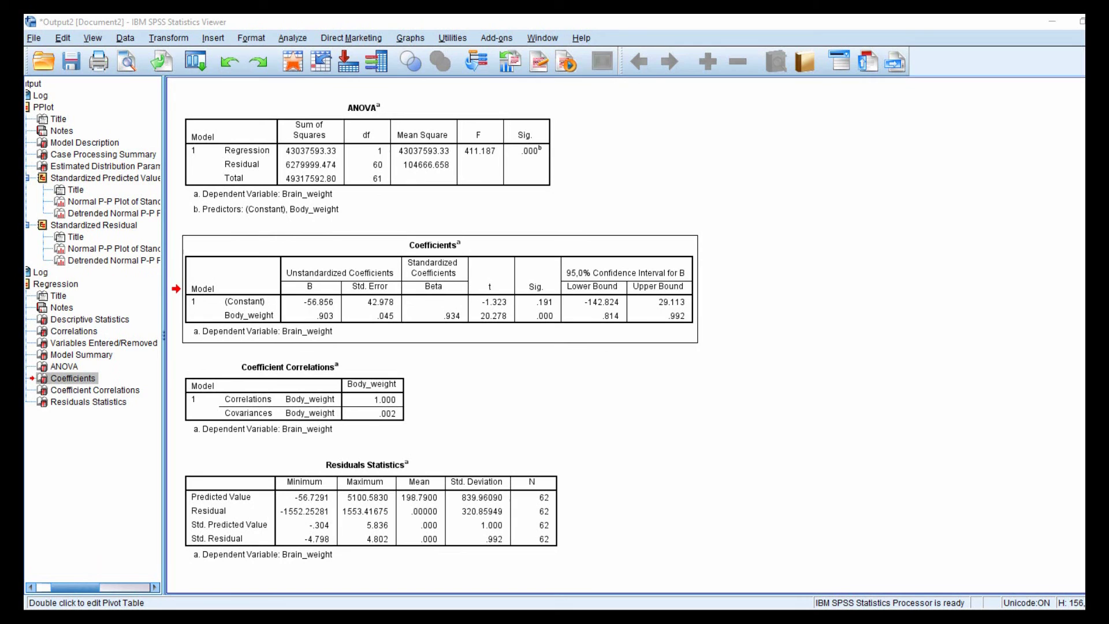
pyautogui.click(743, 442)
pyautogui.scroll(3, 739, 468)
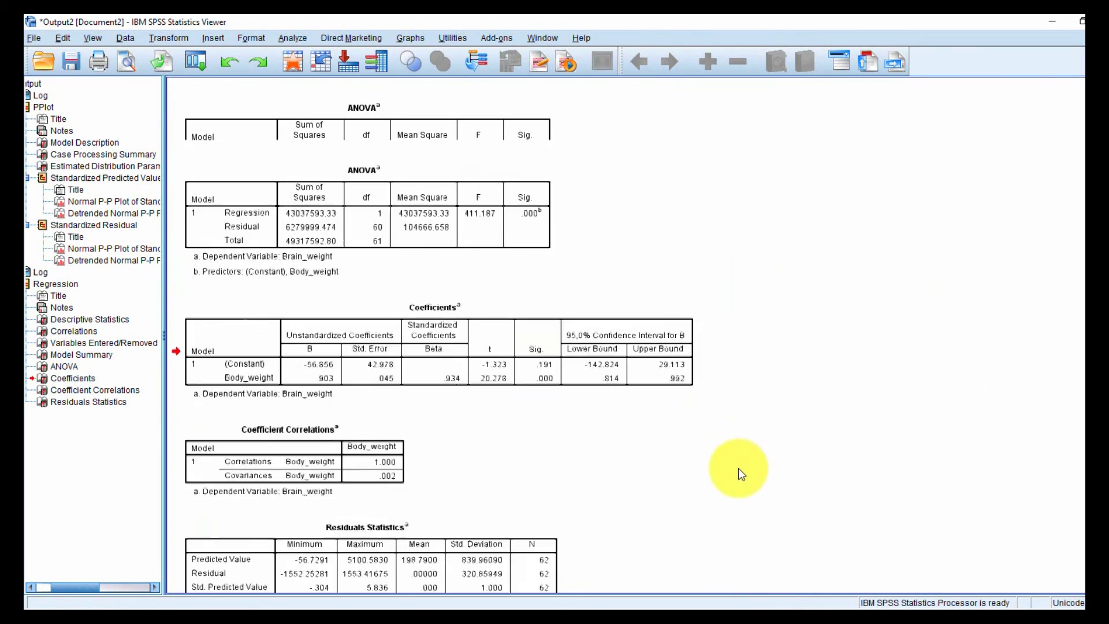
pyautogui.scroll(-3, 739, 463)
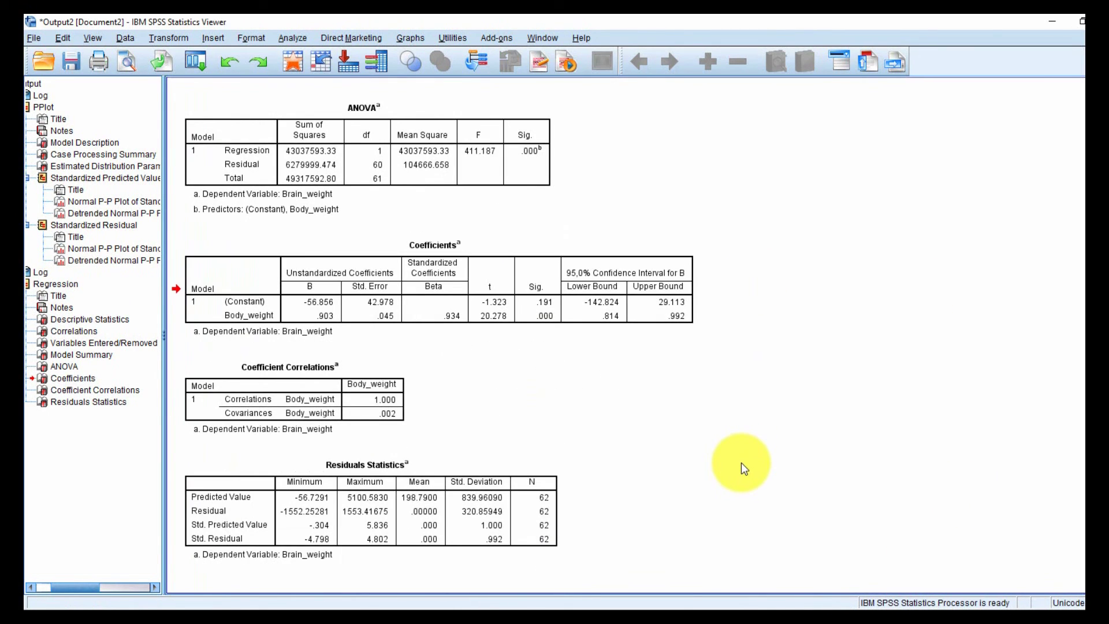
pyautogui.scroll(3, 740, 465)
pyautogui.scroll(-3, 738, 464)
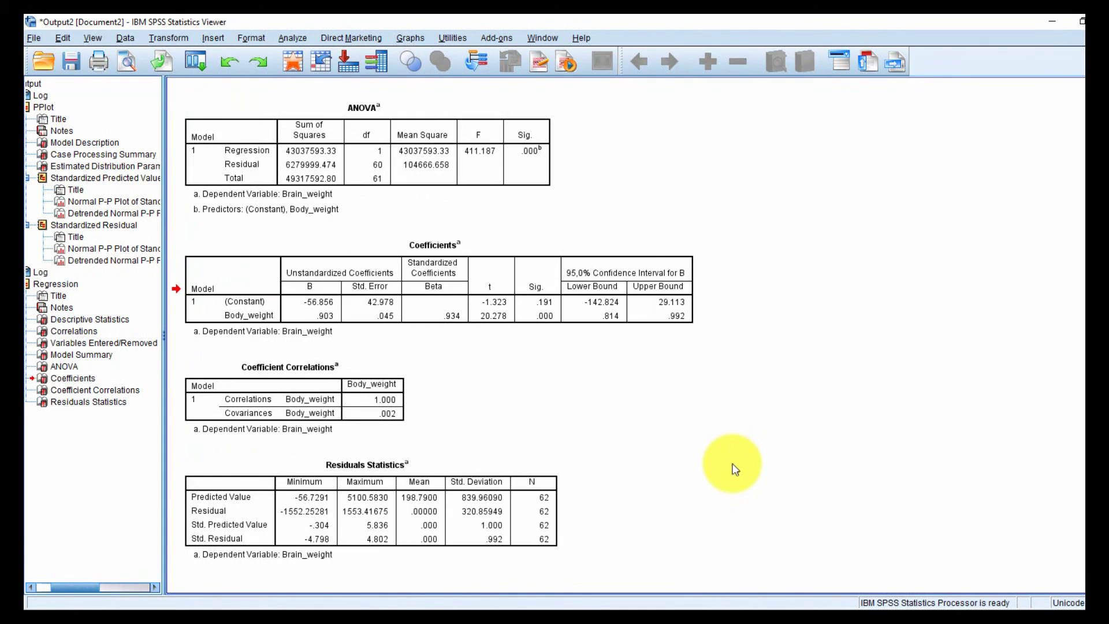
pyautogui.scroll(5, 734, 471)
pyautogui.scroll(-5, 734, 477)
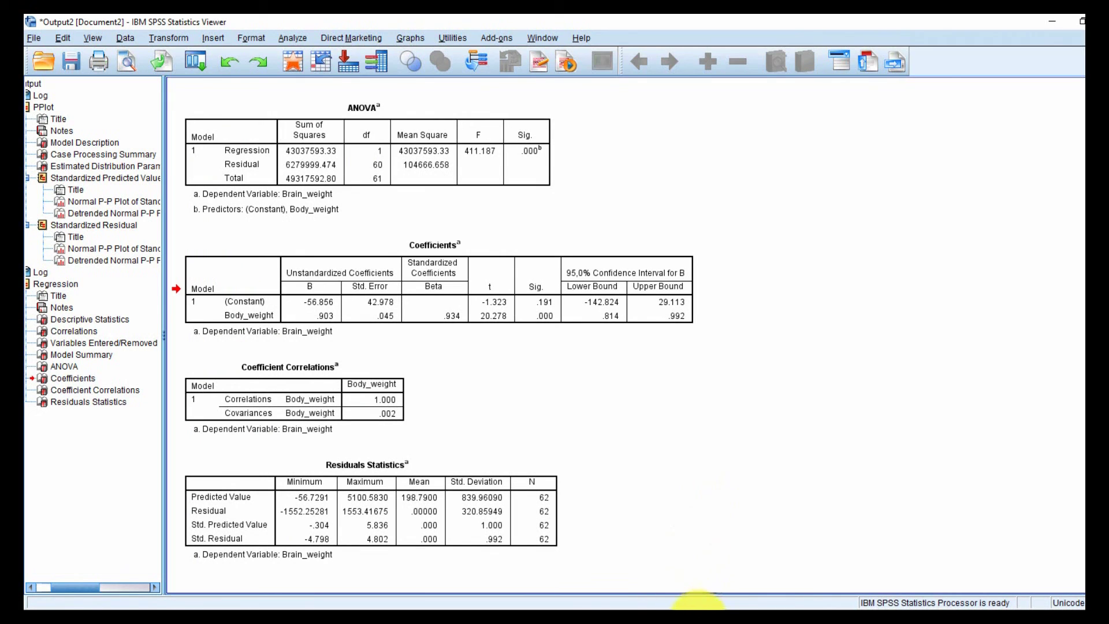
pyautogui.click(691, 618)
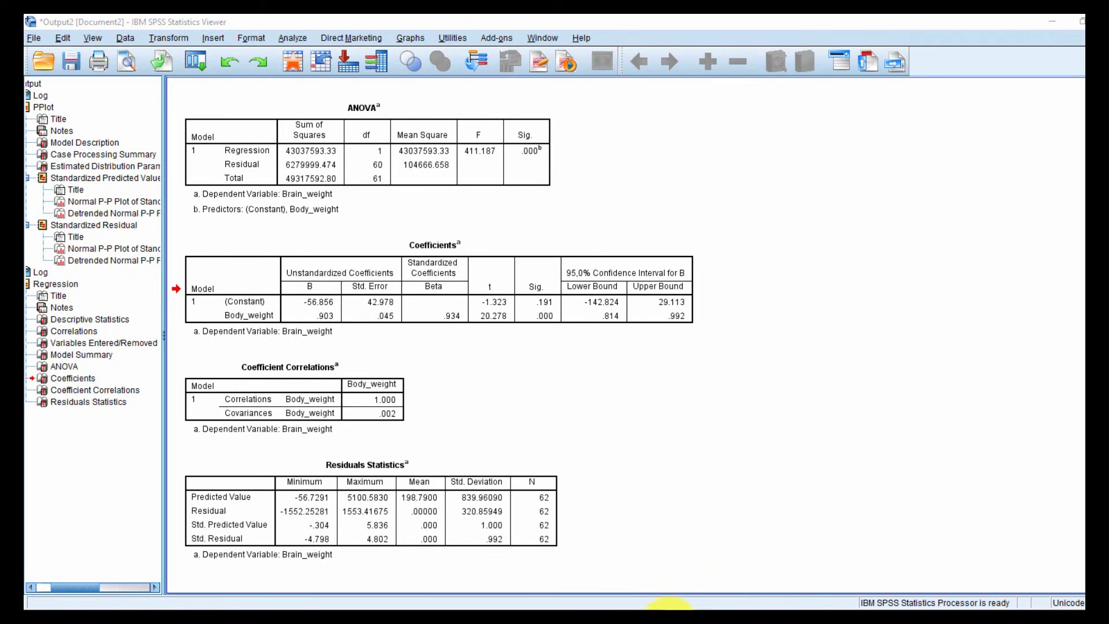